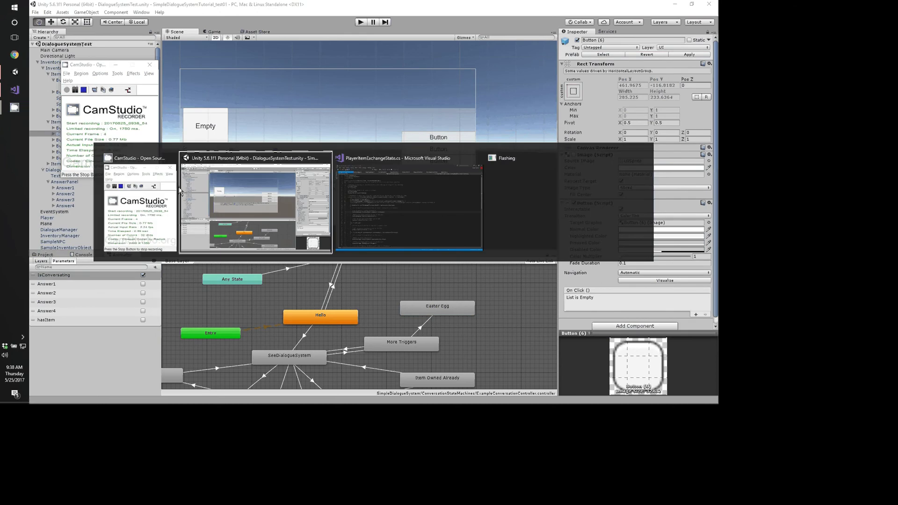
Bring the Unity editor with the DialogueSystemTest scene back to the front
left_click(181, 192)
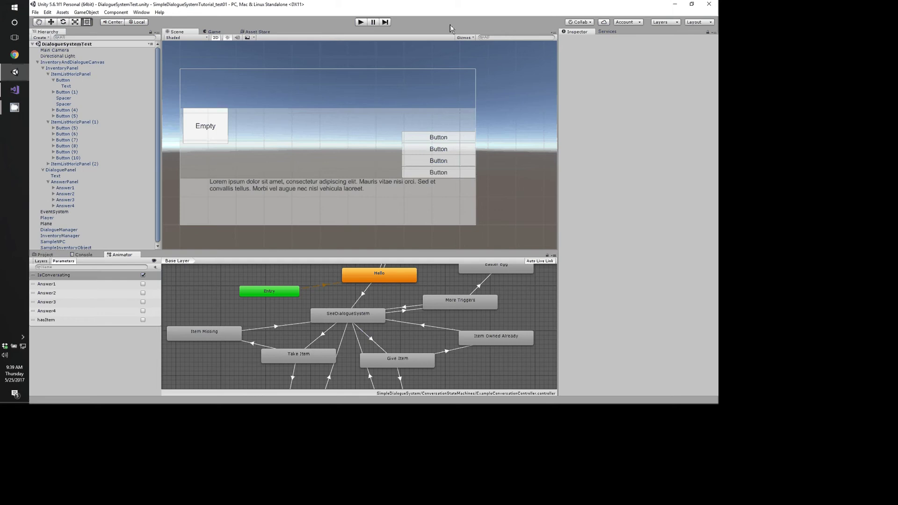
Play the dialogue test scene and ask the NPC to give the item
key("ctrl+p")
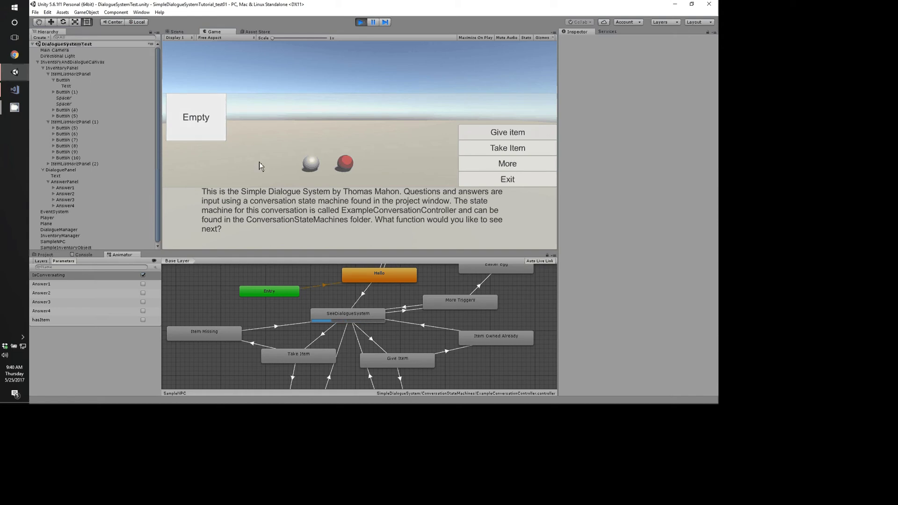
left_click(523, 152)
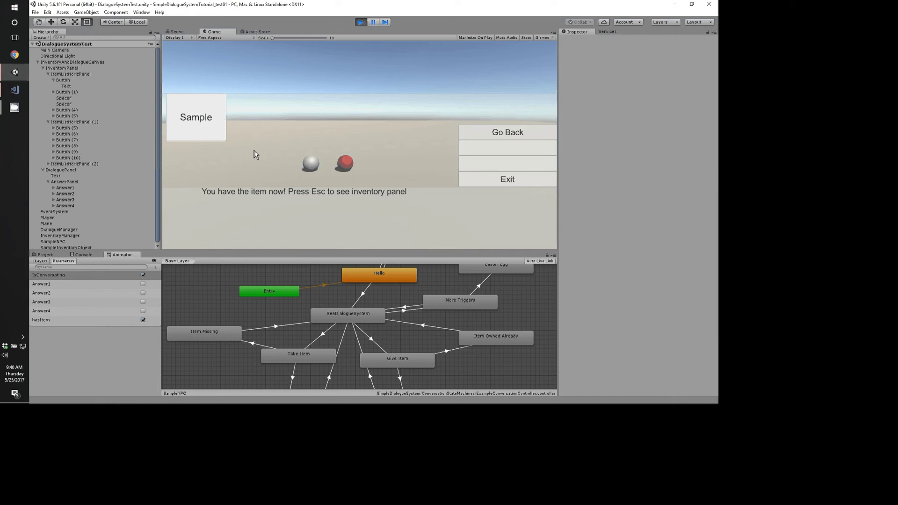
Have the NPC take the Sample item back so the inventory slot reads Empty
left_click(508, 132)
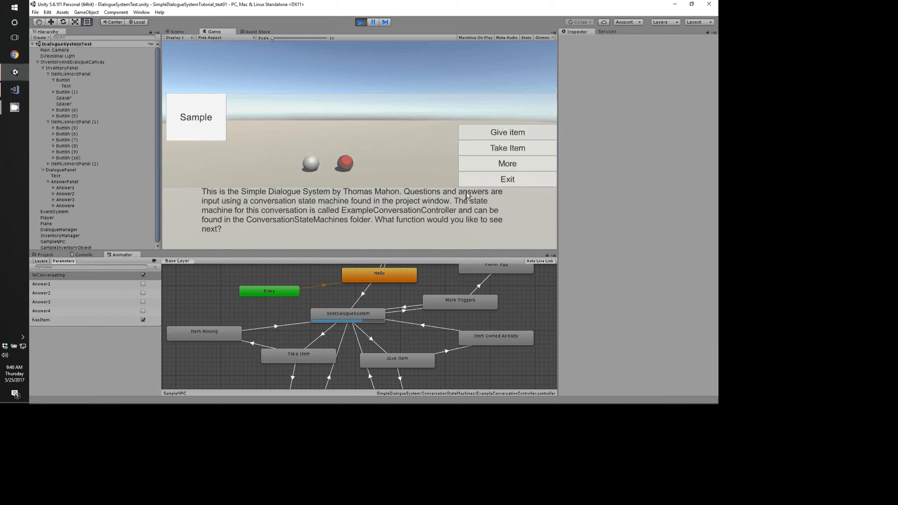
left_click(508, 148)
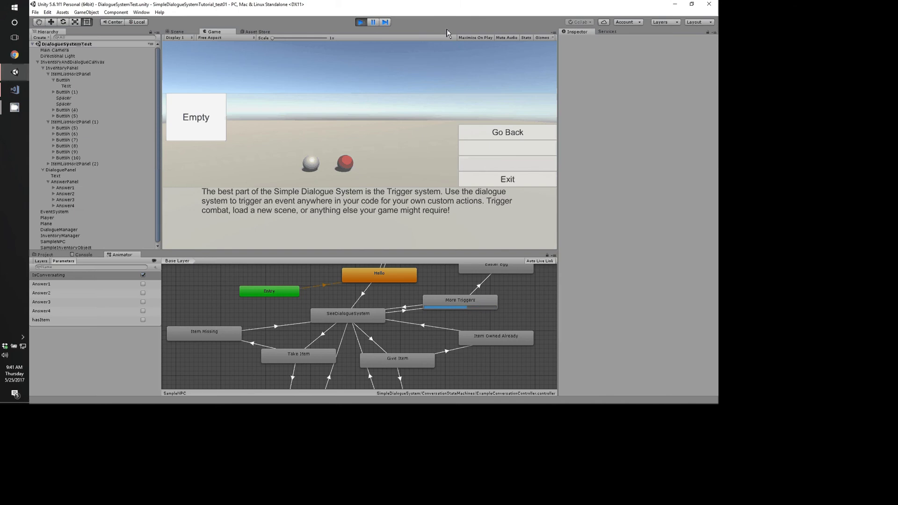
Stop Play mode and collapse the InventoryPanel and DialoguePanel children in the Hierarchy
key("ctrl+p")
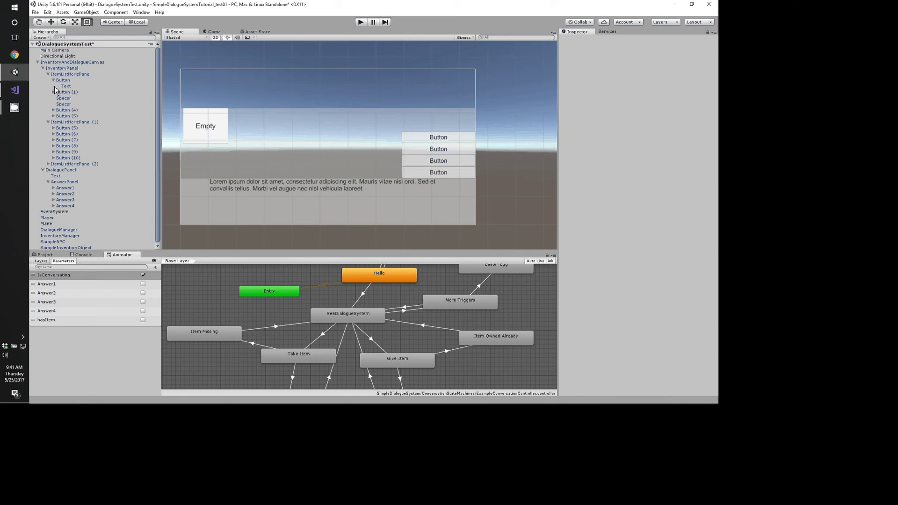
key("Left")
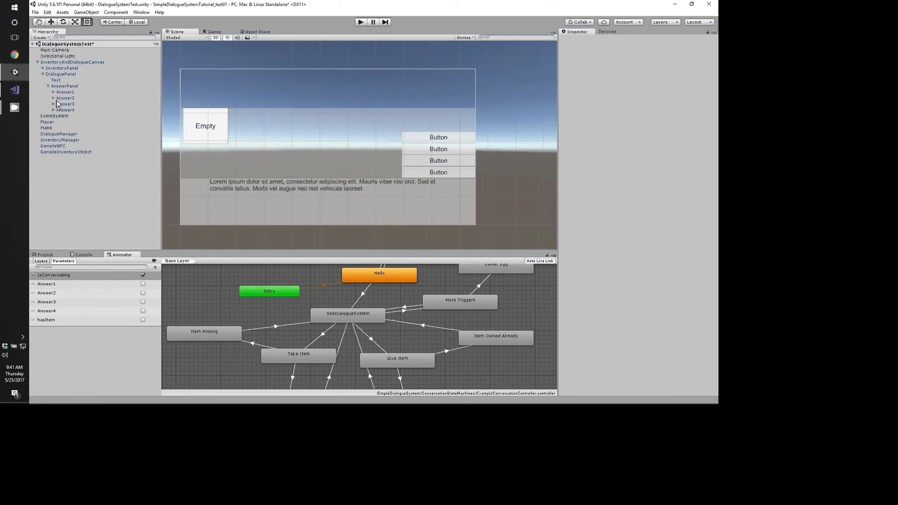
key("Left")
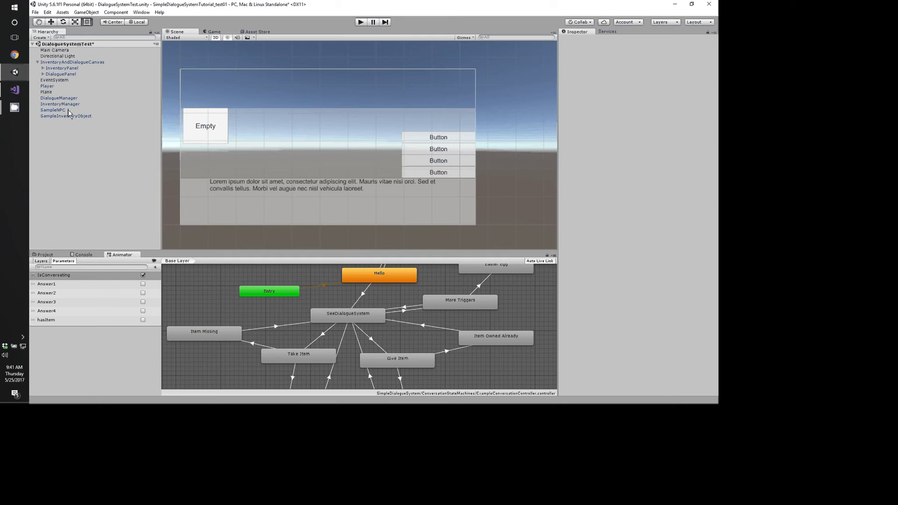
Frame the Player sphere, then select SampleNPC to inspect its 2.79-radius trigger collider
double_click(46, 86)
scroll(273, 47, "down", 3)
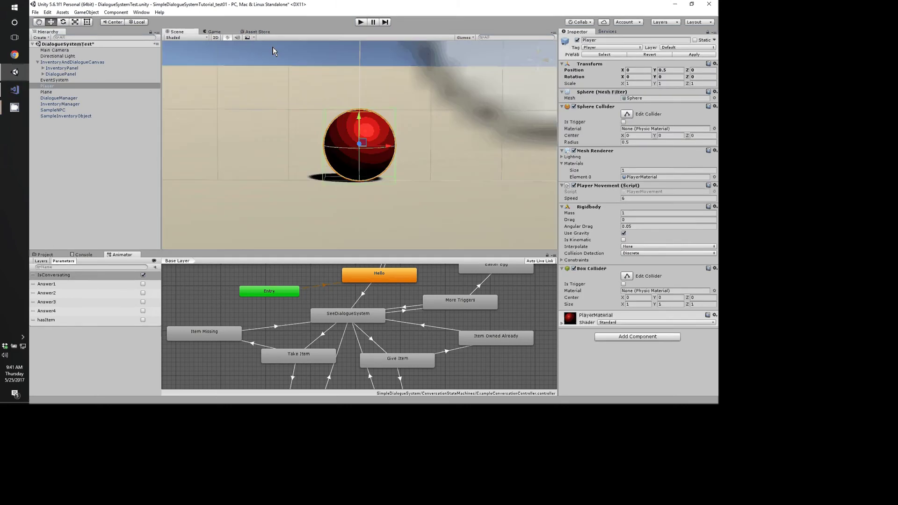
left_click_drag(273, 47, 418, 202, "alt")
left_click(312, 152)
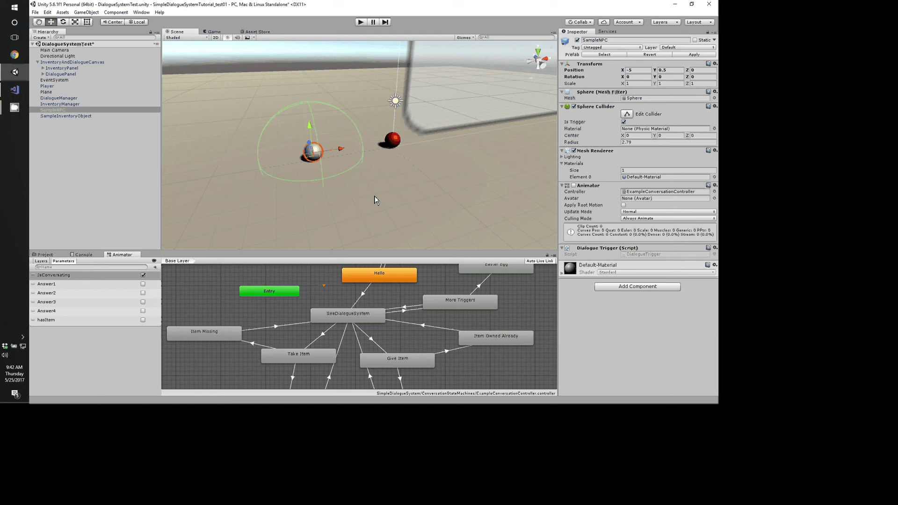
key("alt+Tab")
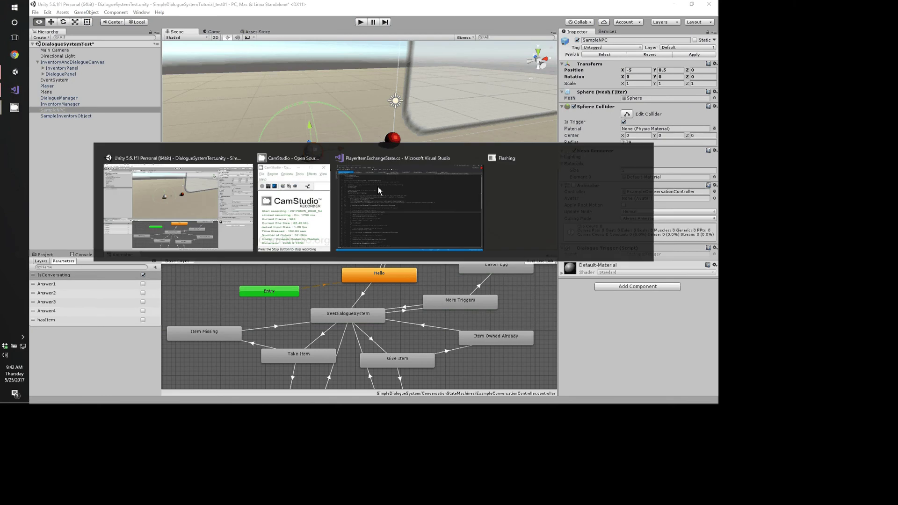
Open DialogueTrigger.cs in Visual Studio and select the line-23 comment and Play("Hello", 0) call
left_click(377, 187)
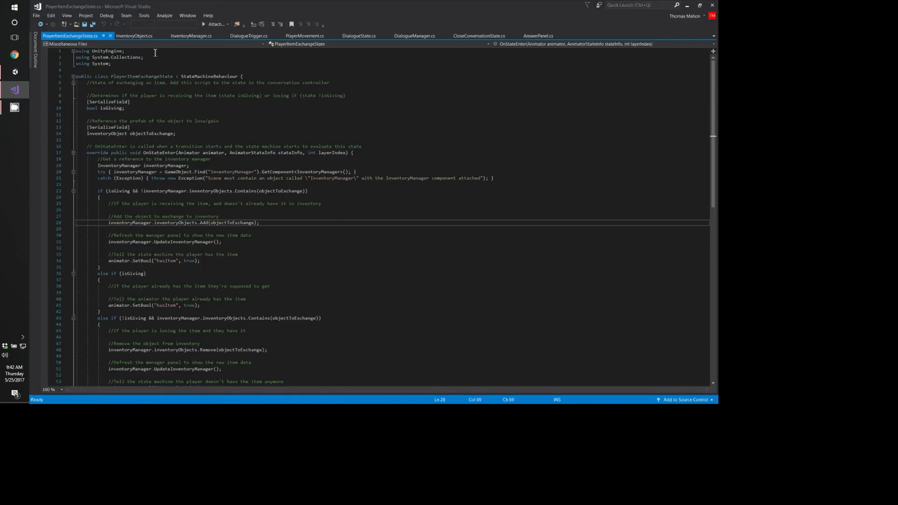
left_click(249, 36)
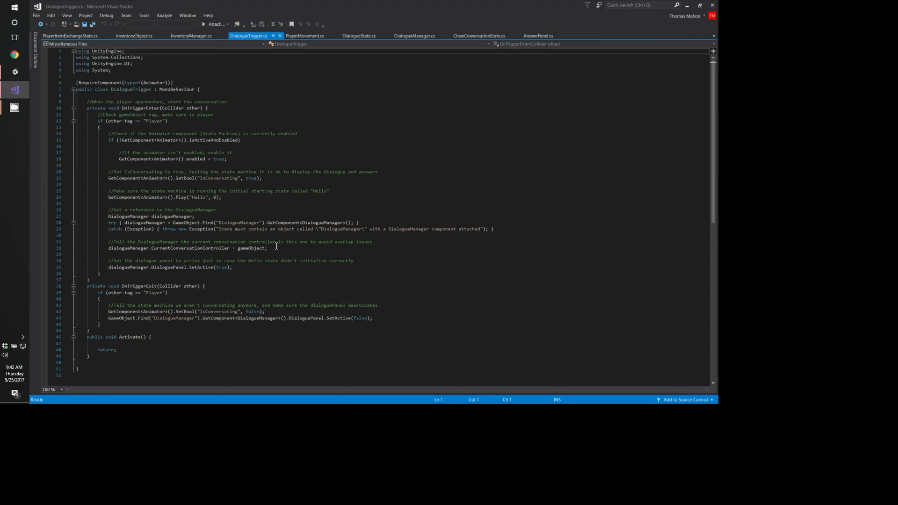
key("ctrl+minus")
key("shift+Left")
key("shift+Left")
key("shift+Left")
key("shift+Left")
key("shift+Left")
key("shift+Left")
key("shift+Left")
key("shift+Left")
key("shift+Left")
key("shift+Left")
key("shift+Left")
key("shift+Left")
key("shift+Left")
key("shift+Left")
key("shift+Left")
key("shift+Left")
key("shift+Left")
key("shift+Left")
key("shift+Left")
key("shift+Left")
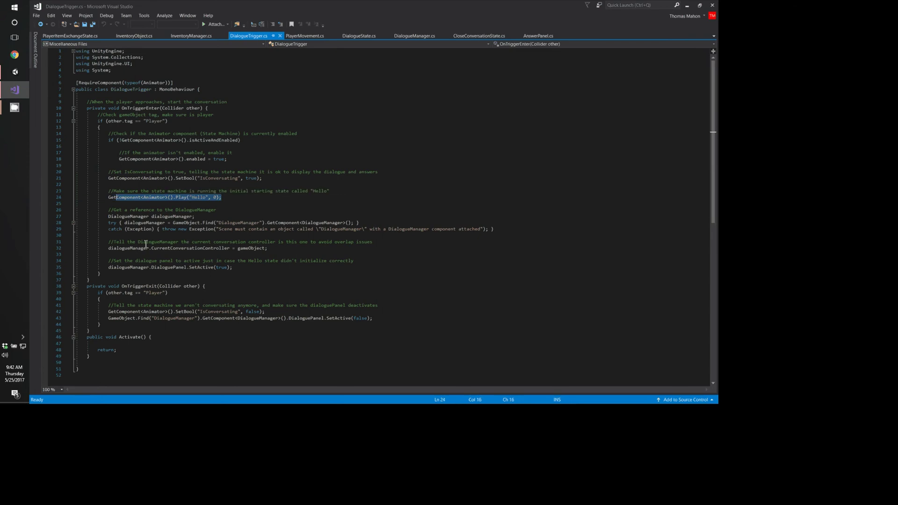
key("shift+Home")
key("shift+Up")
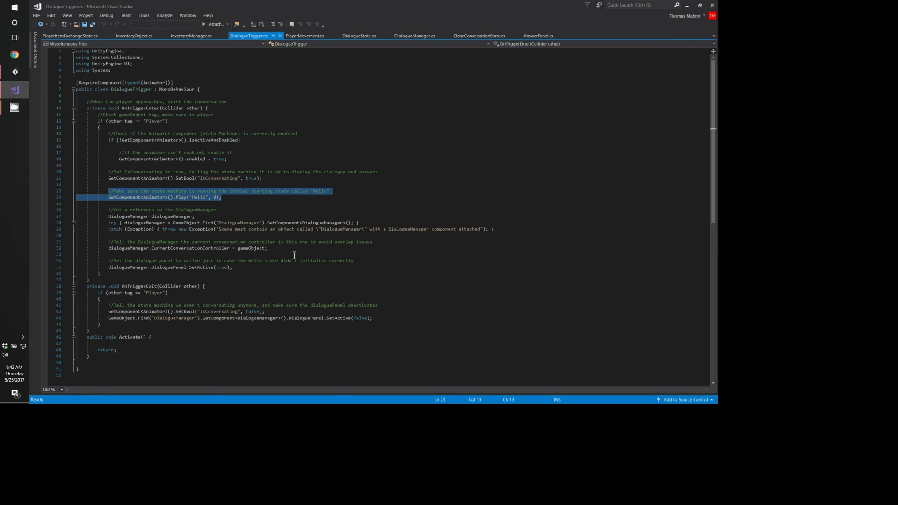
Replay the scene in Unity, answer Yes to the NPC greeting, then walk away
key("alt+Tab")
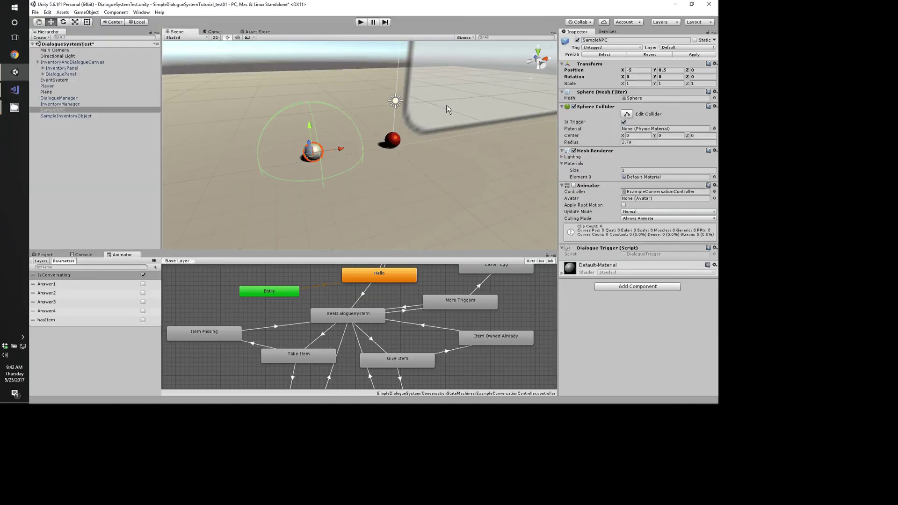
key("ctrl+p")
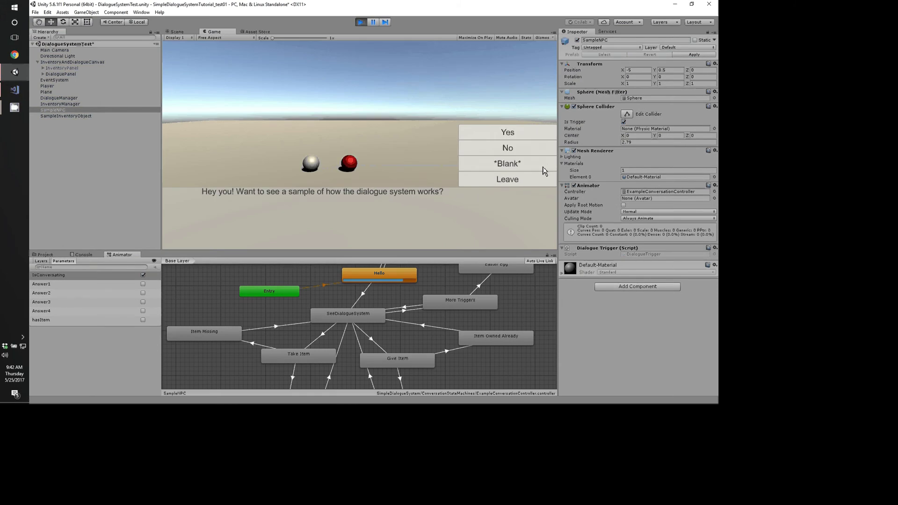
left_click(545, 171)
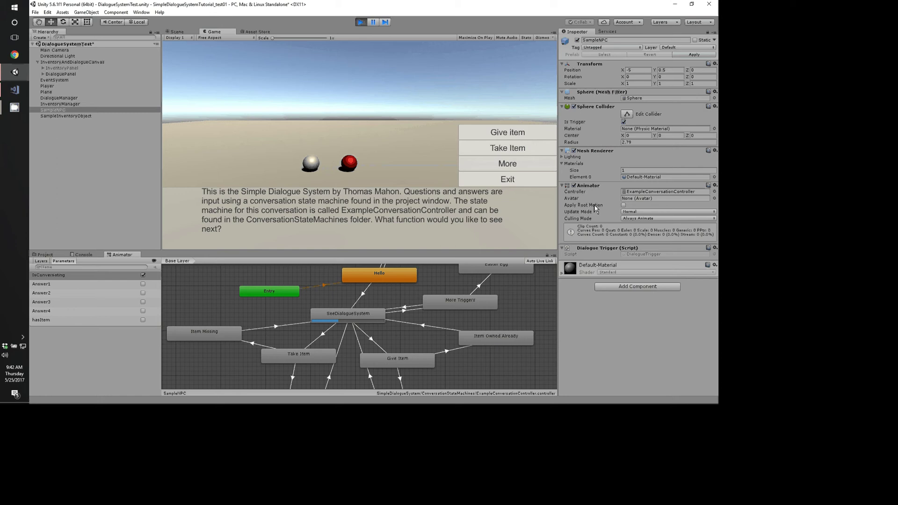
left_click(506, 165)
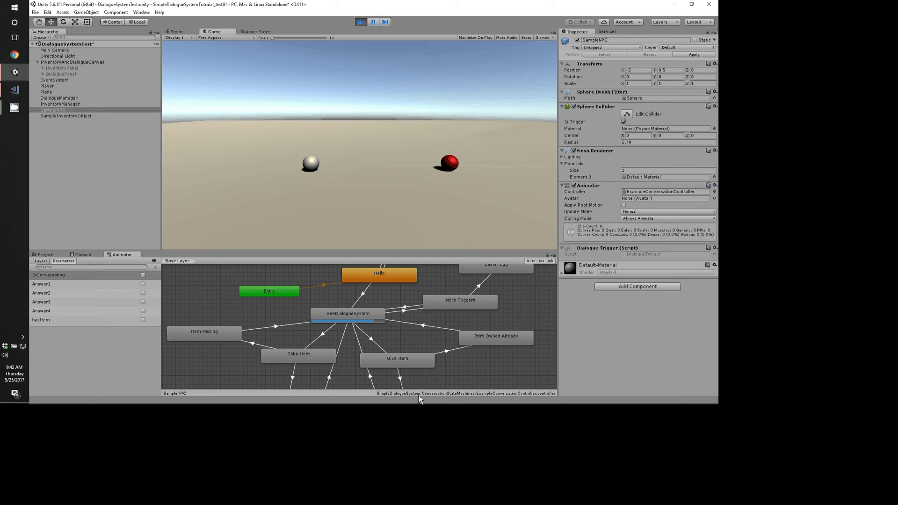
Inspect the Hello→SeeDialogueSystem transition condition, then walk back and answer Yes again
left_click(363, 293)
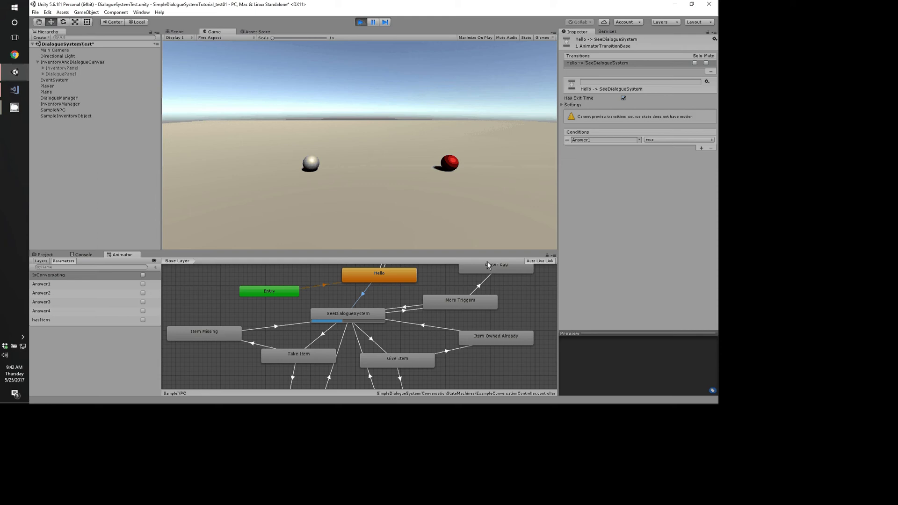
key("Left")
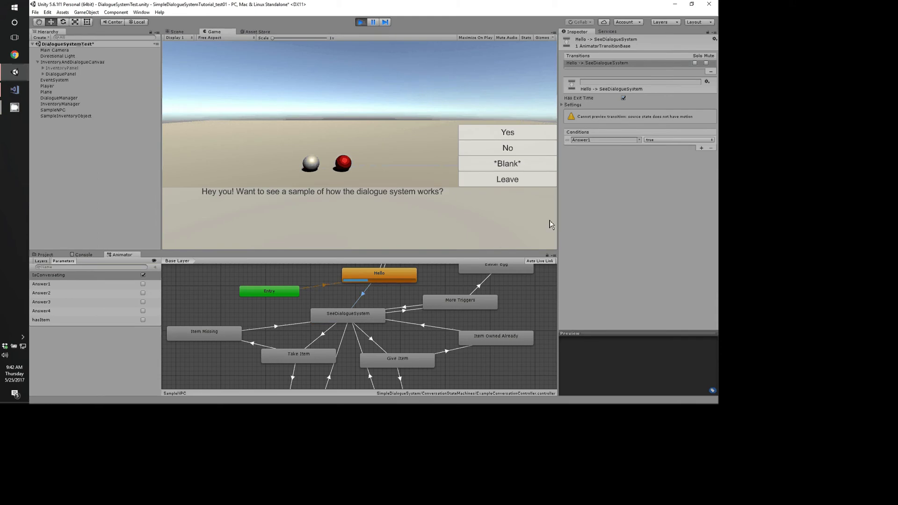
left_click(507, 133)
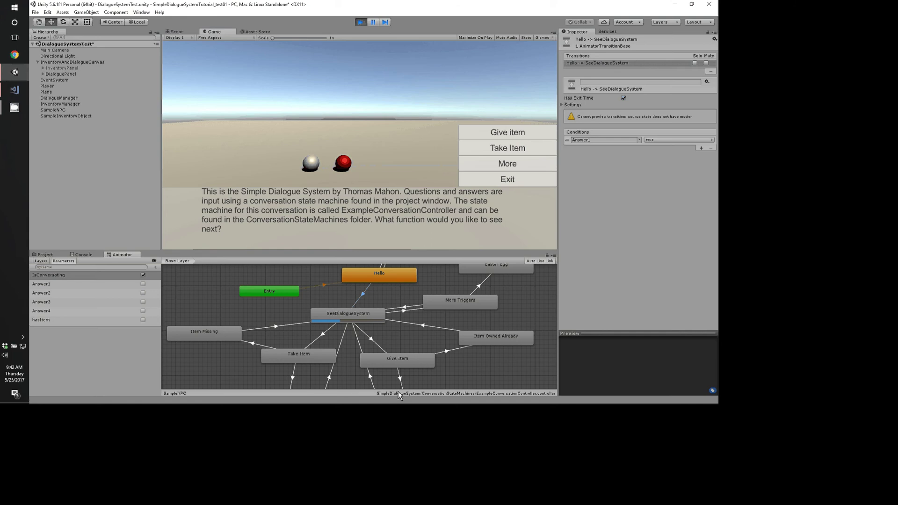
key("Right")
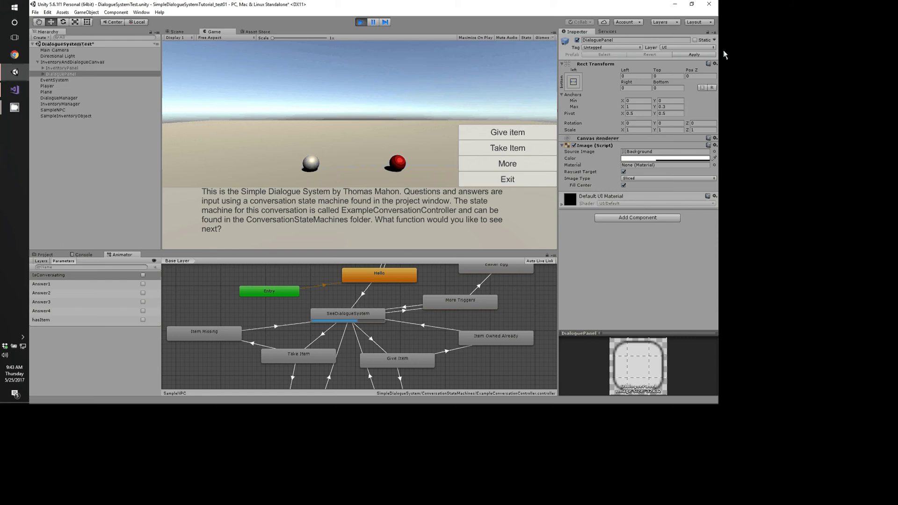
Accept the item, then walk away and back to the NPC to reactivate the DialoguePanel
key("Return")
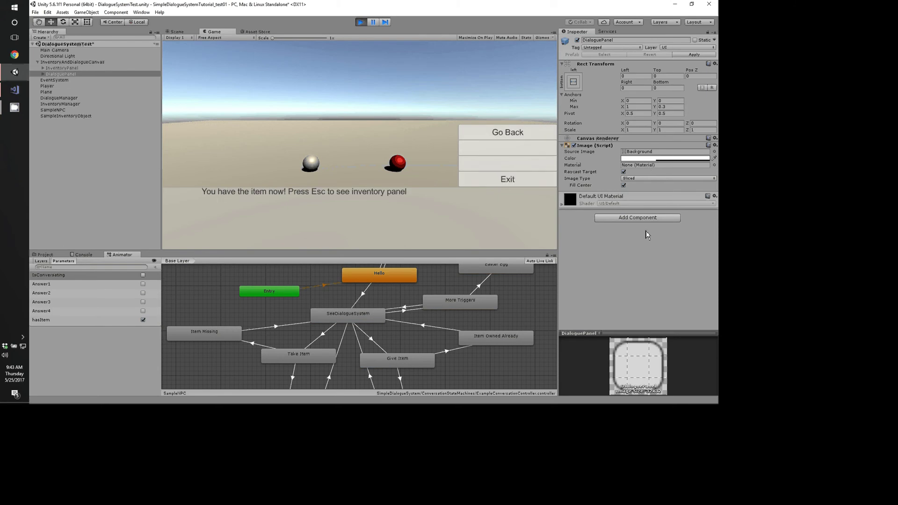
key("Escape")
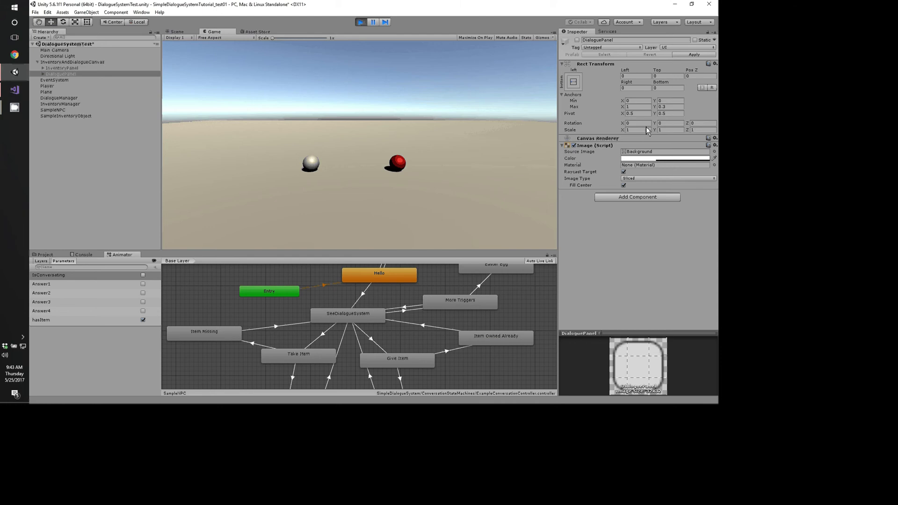
key("Left")
key("Left")
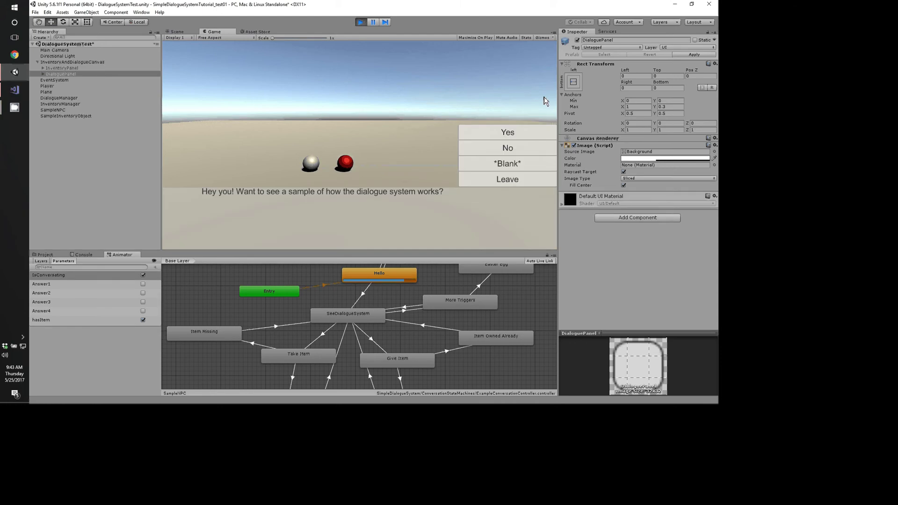
key("Right")
key("Left")
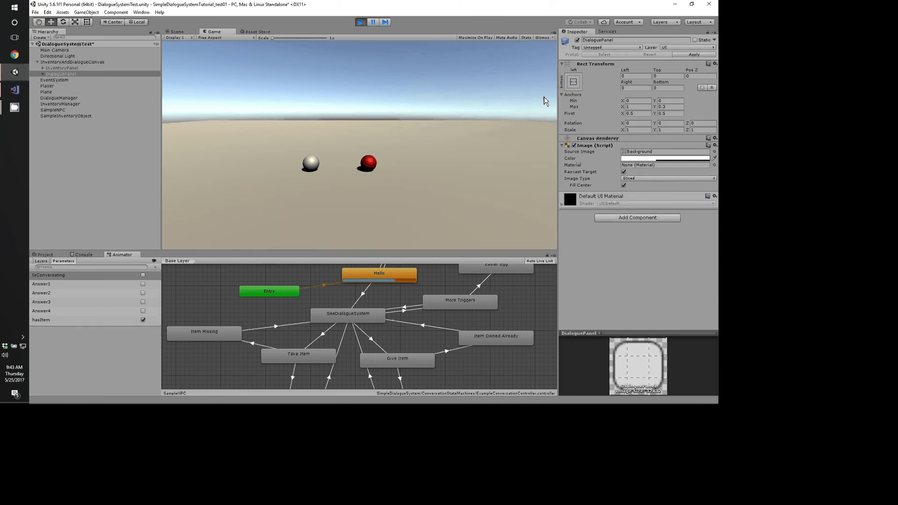
key("Left")
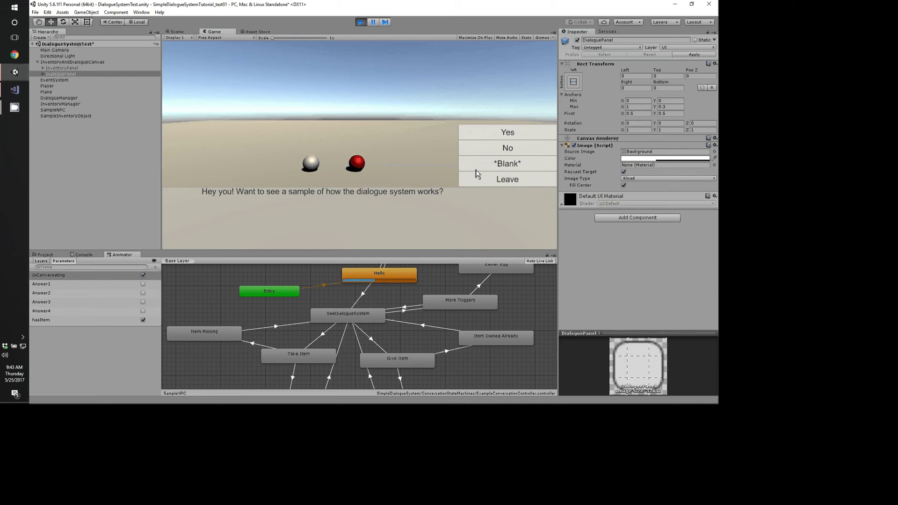
Leave the NPC conversation and stop Play mode
left_click(476, 172)
middle_click_drag(441, 368, 441, 391)
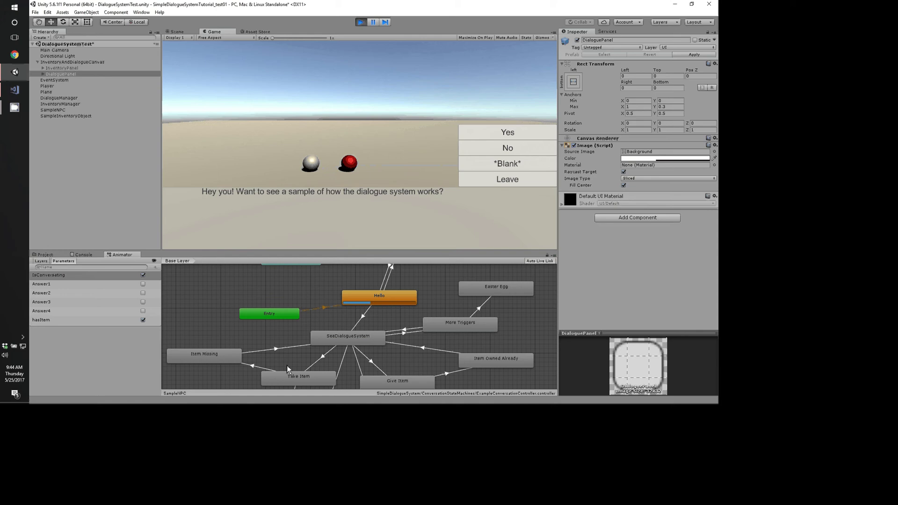
scroll(287, 365, "down", 2)
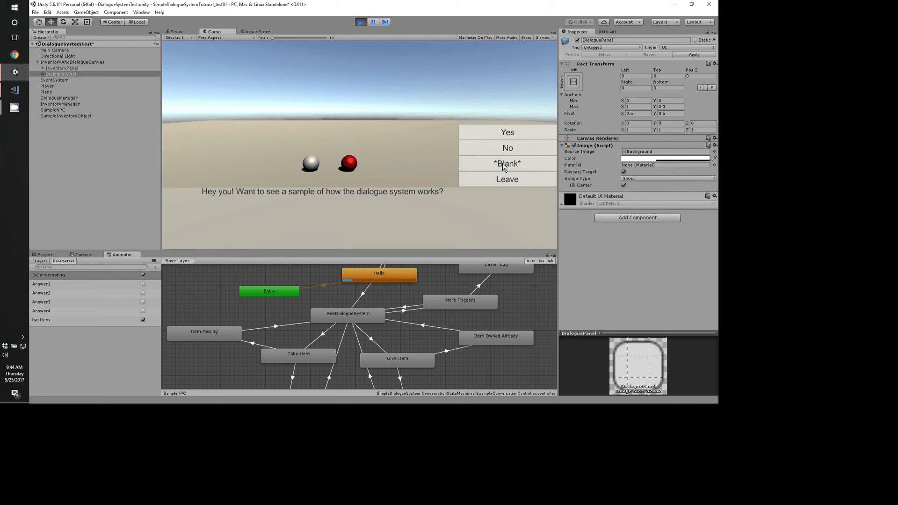
key("ctrl+p")
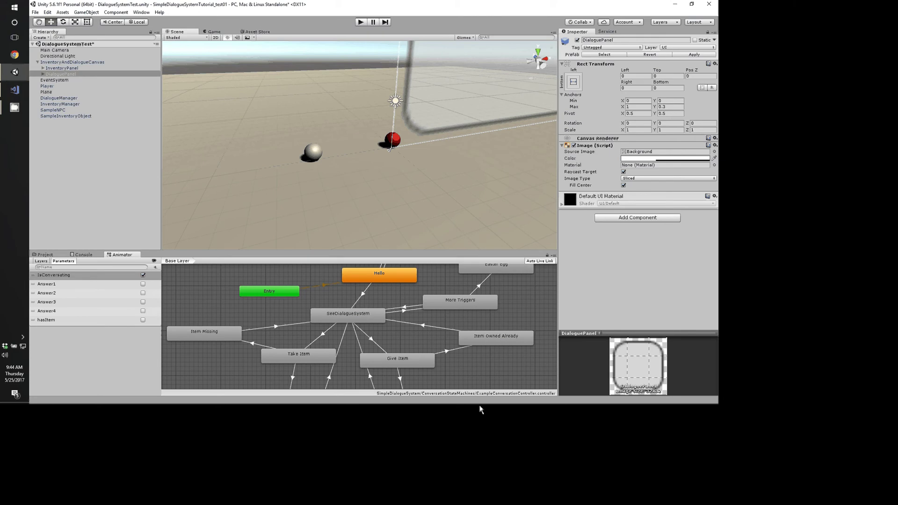
Inspect the Hello and SeeDialogueSystem states and the transition between them with its Answer1 true condition
left_click(484, 350)
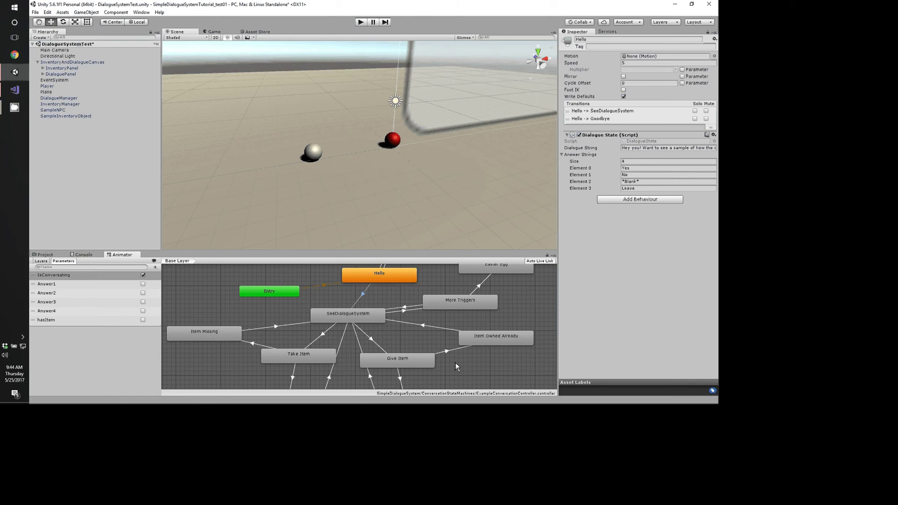
left_click(439, 405)
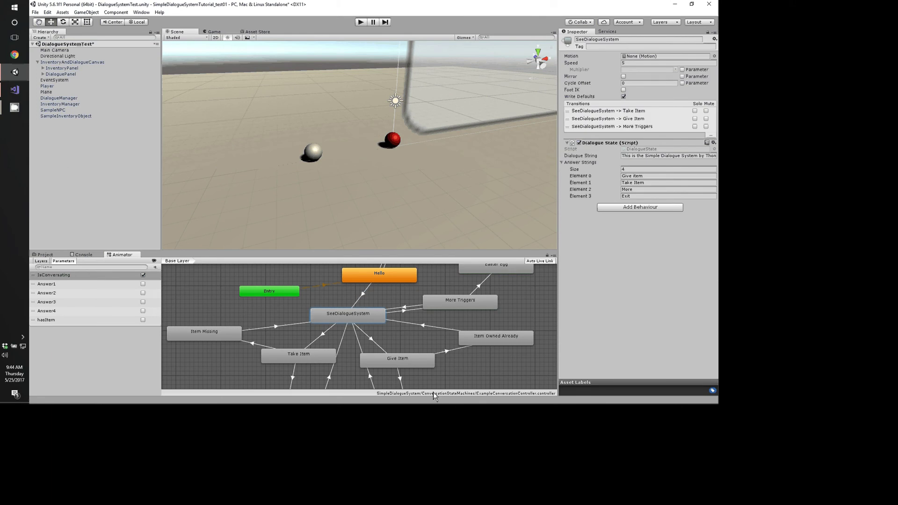
left_click(450, 372)
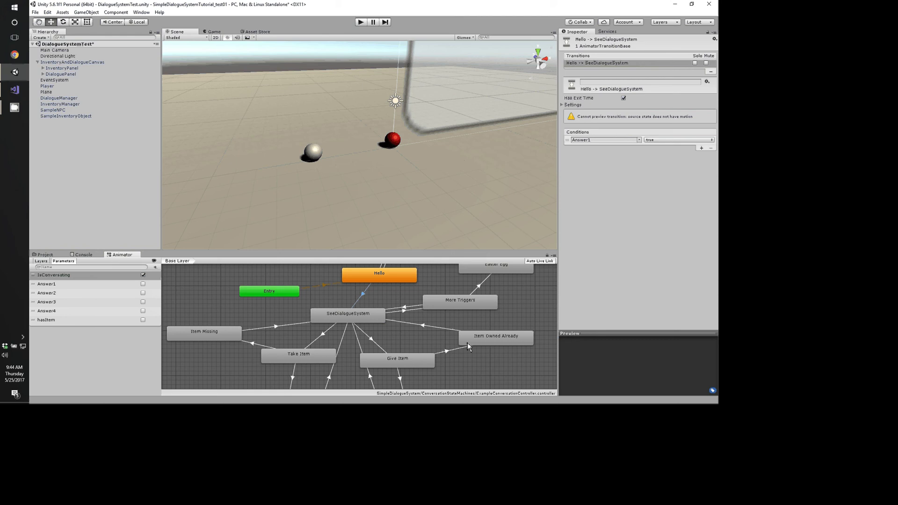
key("ctrl+z")
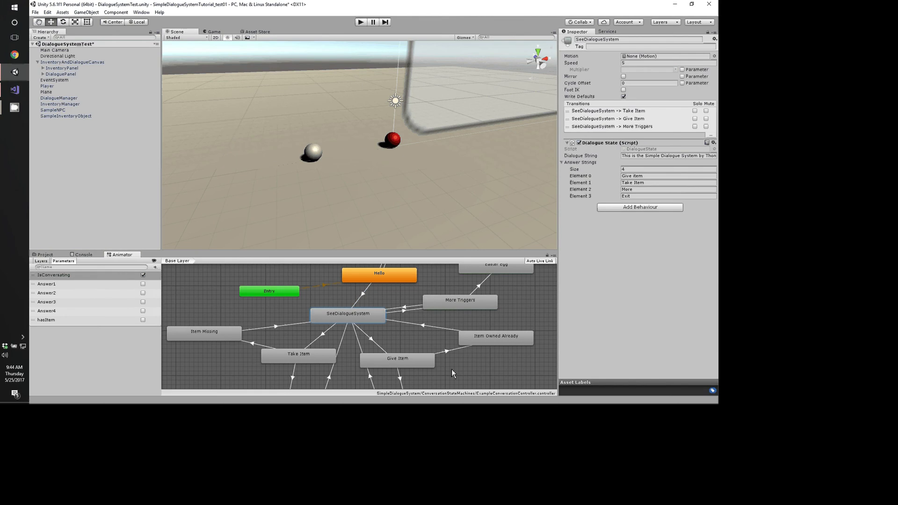
key("ctrl+y")
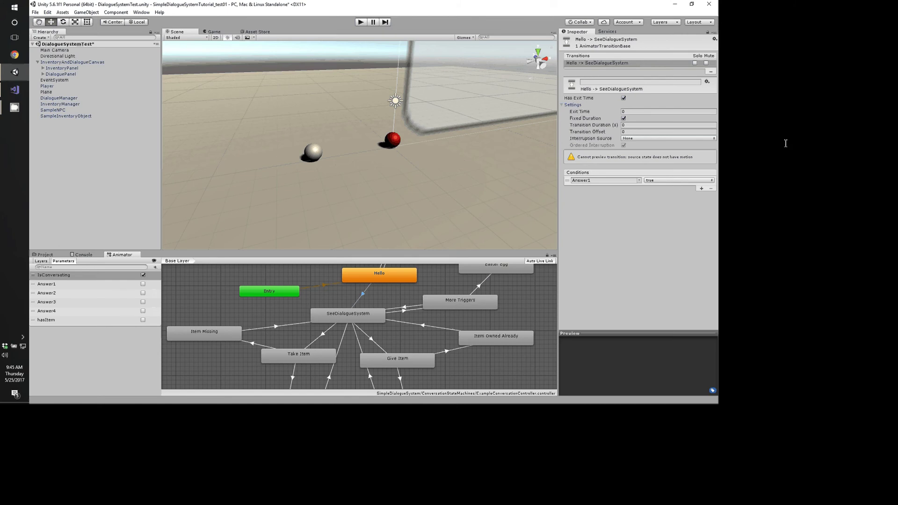
key("Tab")
key("Tab")
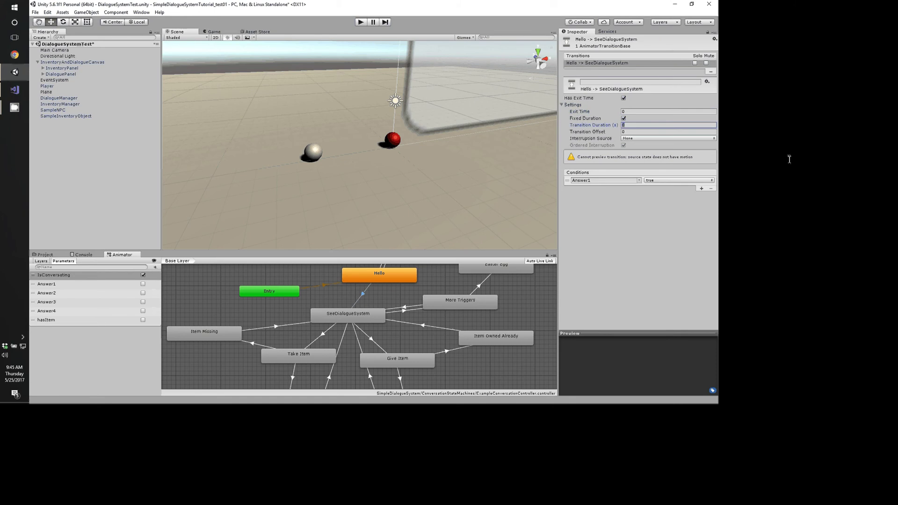
middle_click_drag(508, 361, 509, 384)
scroll(508, 383, "up", 2)
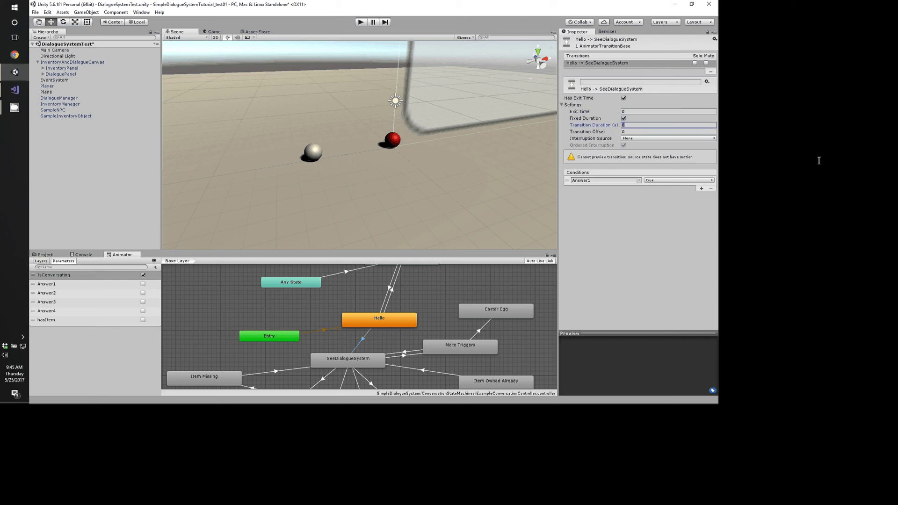
left_click(538, 370)
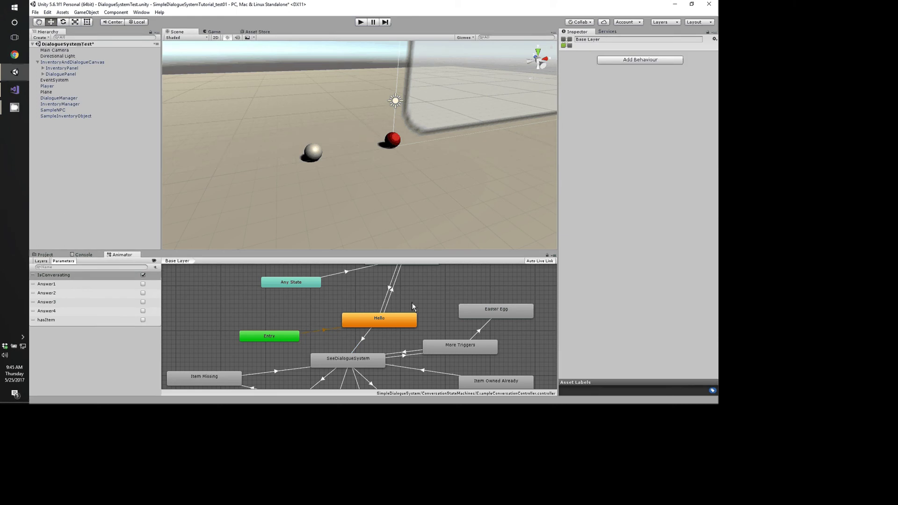
left_click(119, 109)
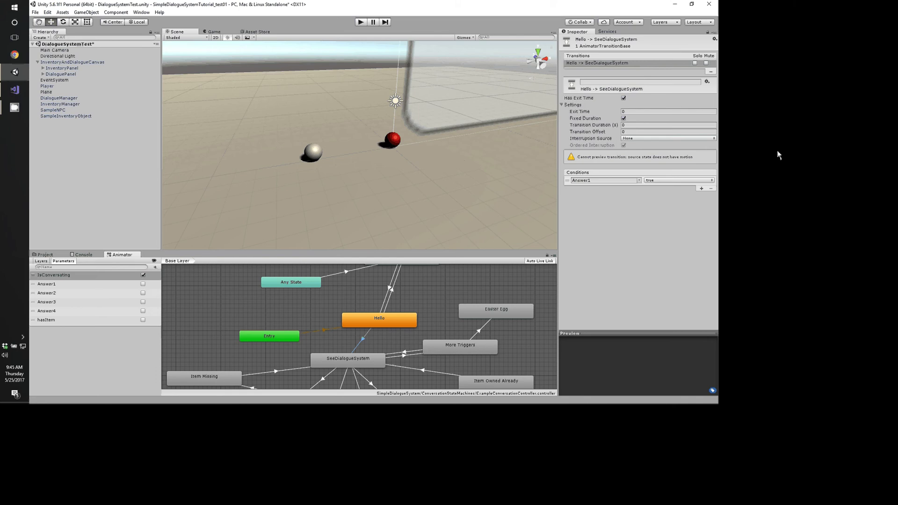
left_click(628, 112)
type(".9")
key("Return")
key("Tab")
type(".")
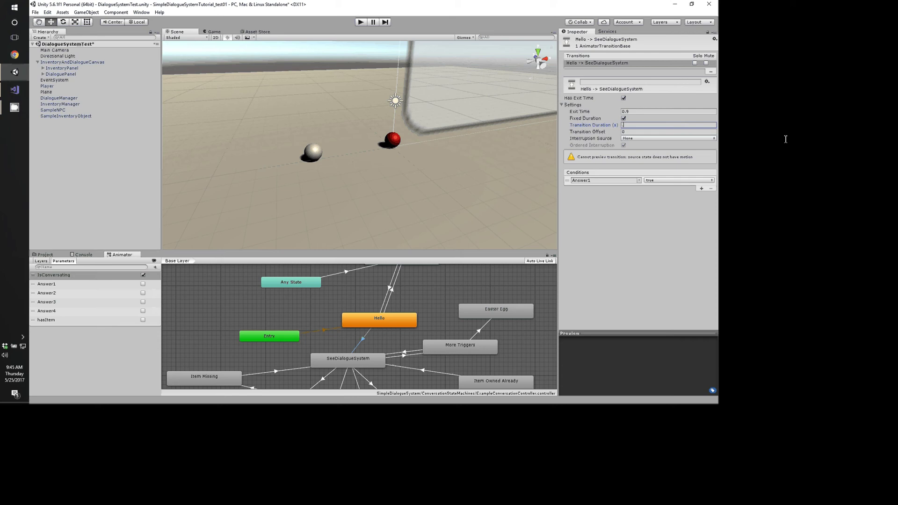
type("1")
key("Return")
key("shift+Tab")
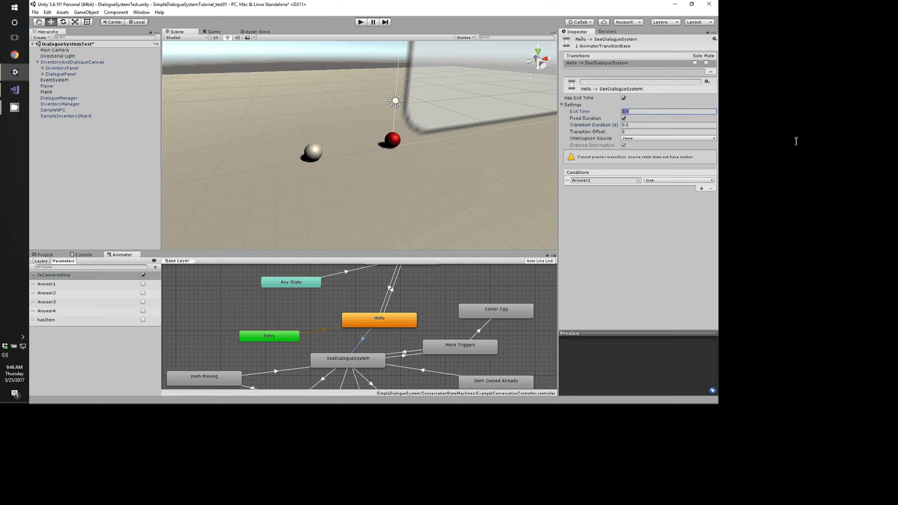
type("0")
key("Tab")
type("0")
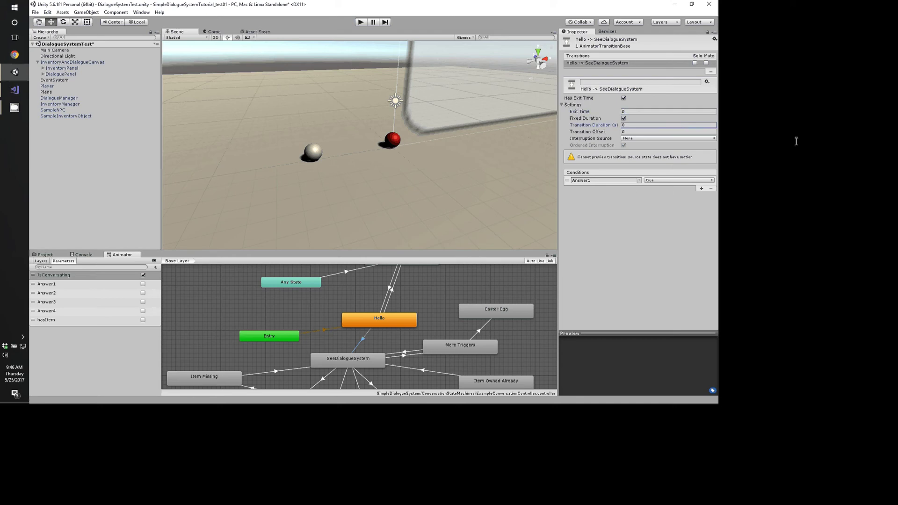
left_click(426, 71)
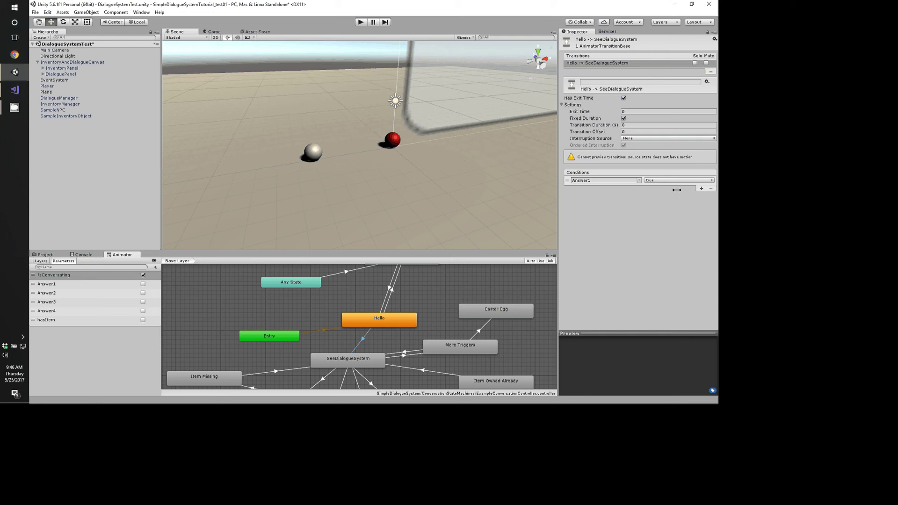
middle_click_drag(525, 345, 525, 300)
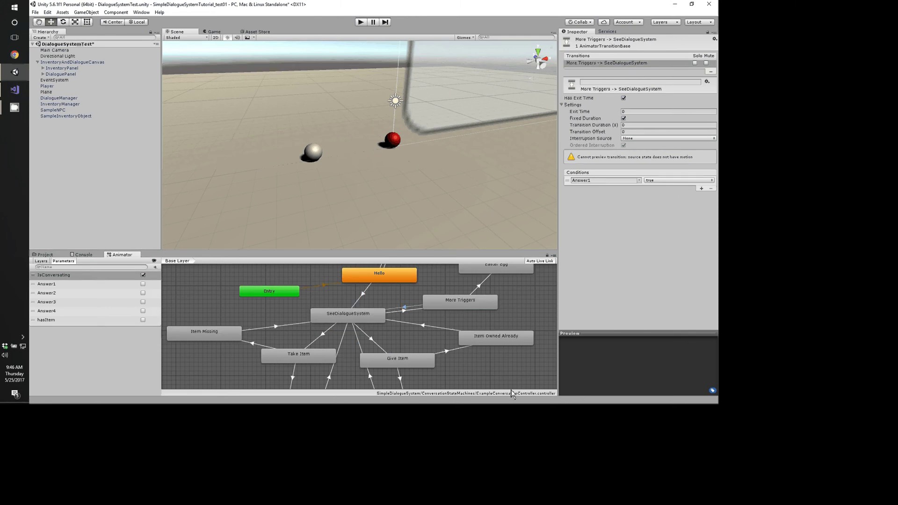
Inspect the Item Owned Already, Give Item and Item Added transitions in the Animator graph
left_click(406, 322)
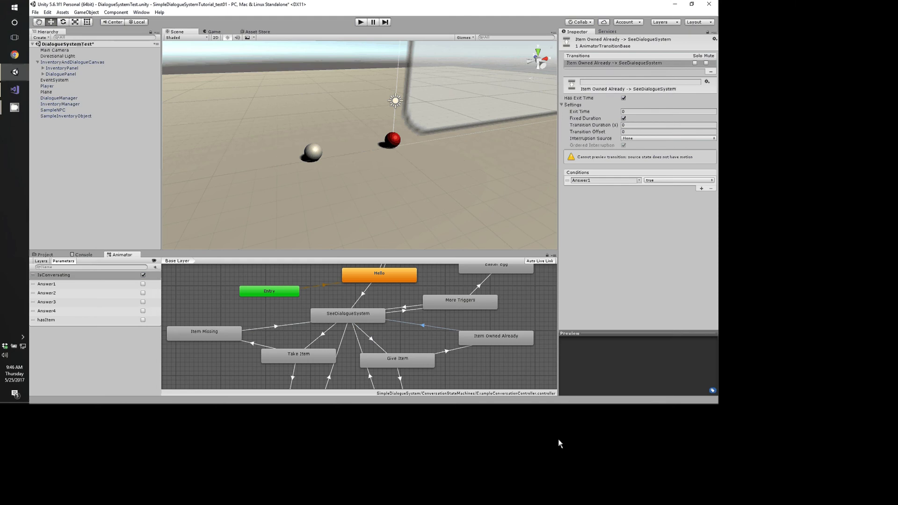
left_click(447, 351)
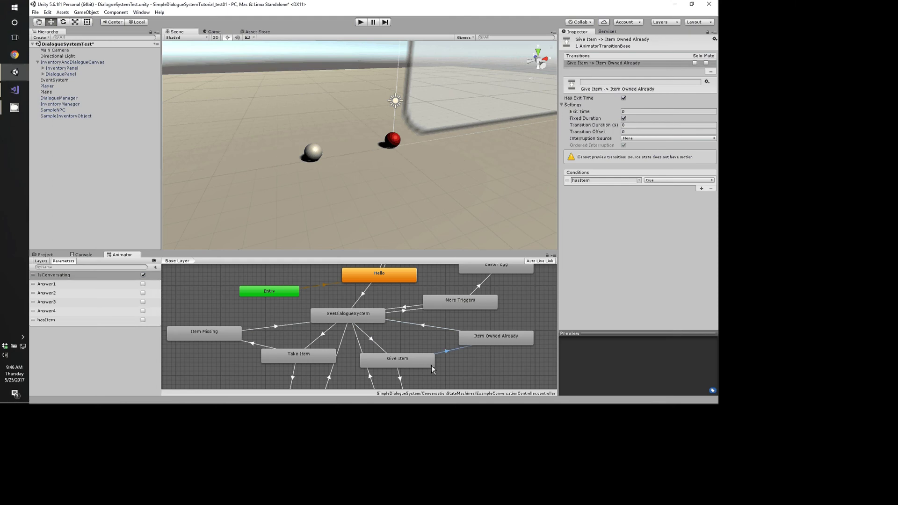
scroll(367, 388, "down", 5)
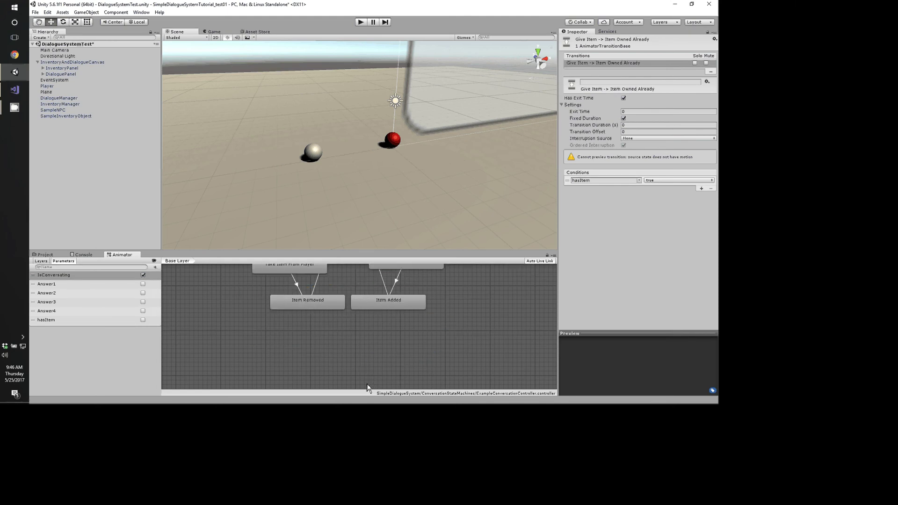
scroll(367, 387, "up", 5)
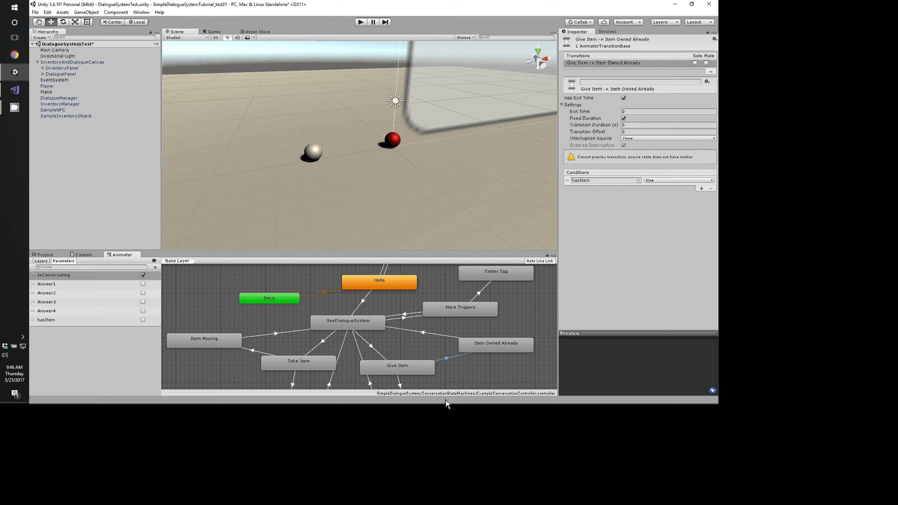
left_click(402, 330)
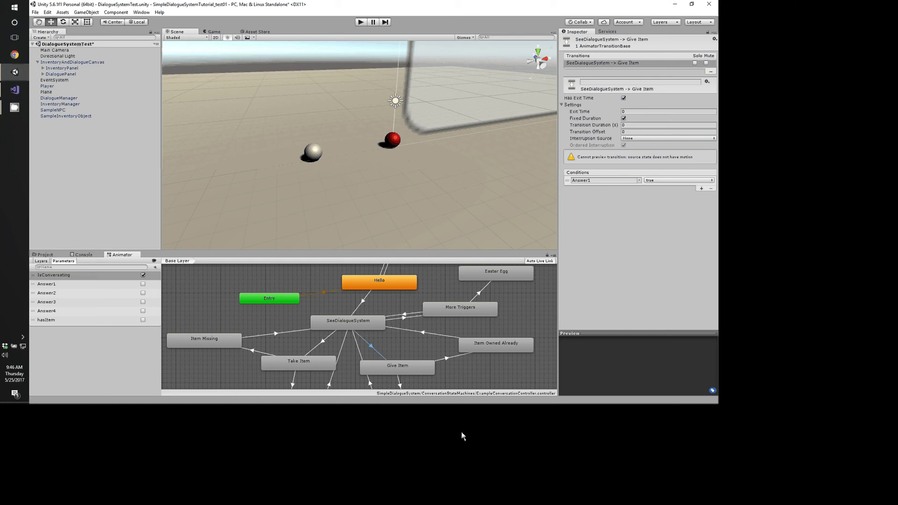
scroll(461, 432, "down", 2)
left_click(462, 455)
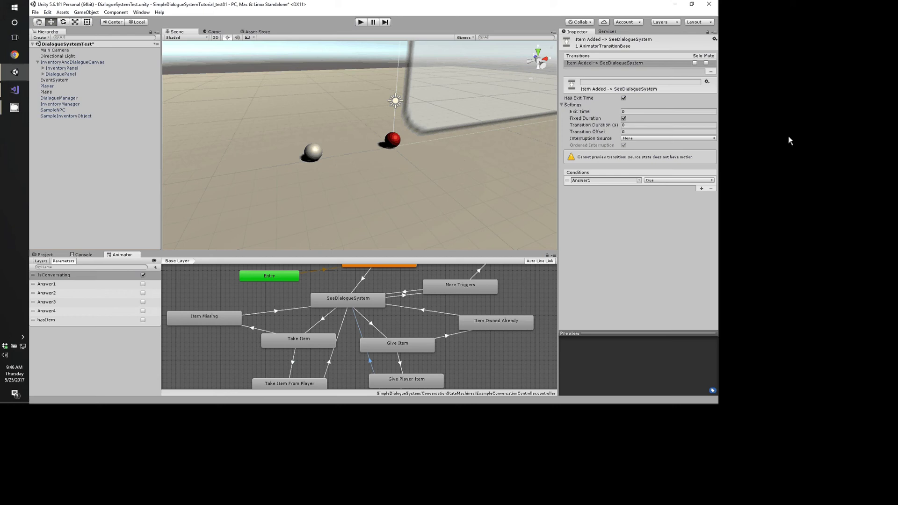
Reframe the graph, clear the transition selection, and select SampleNPC to show its components
middle_click_drag(485, 453, 757, 224)
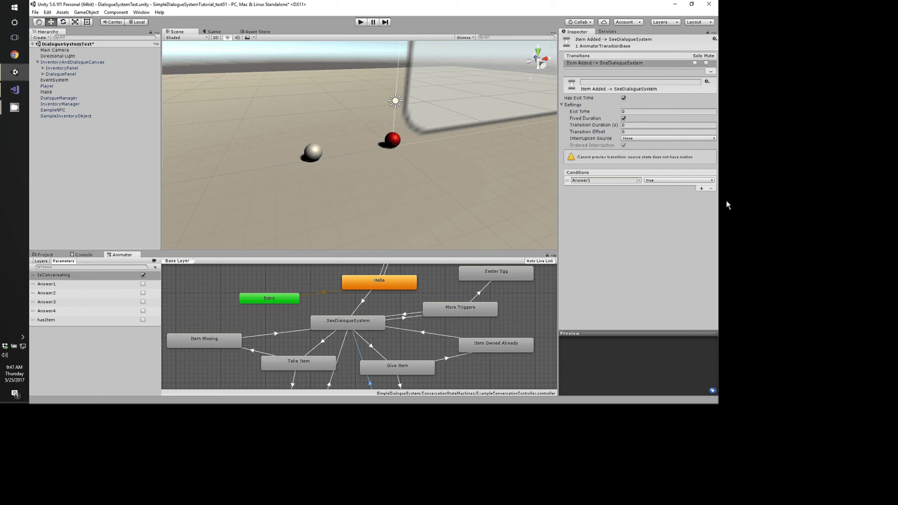
key("f")
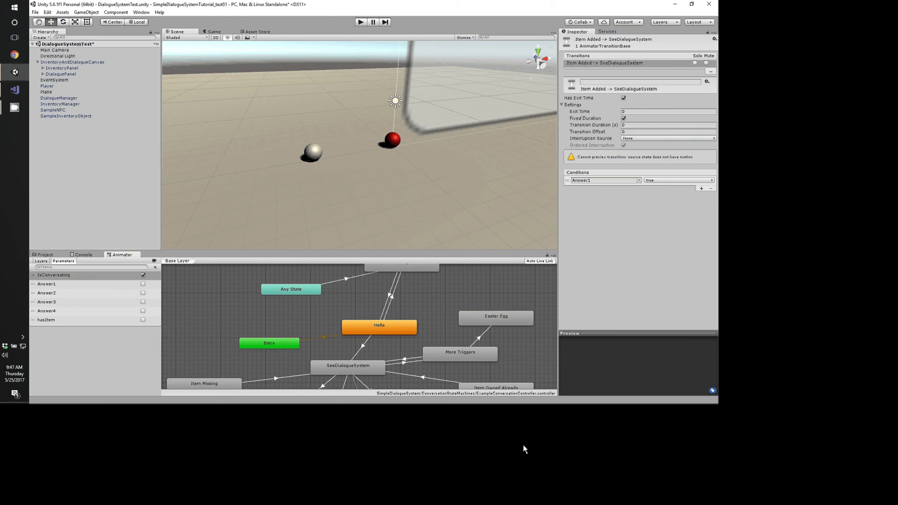
key("f")
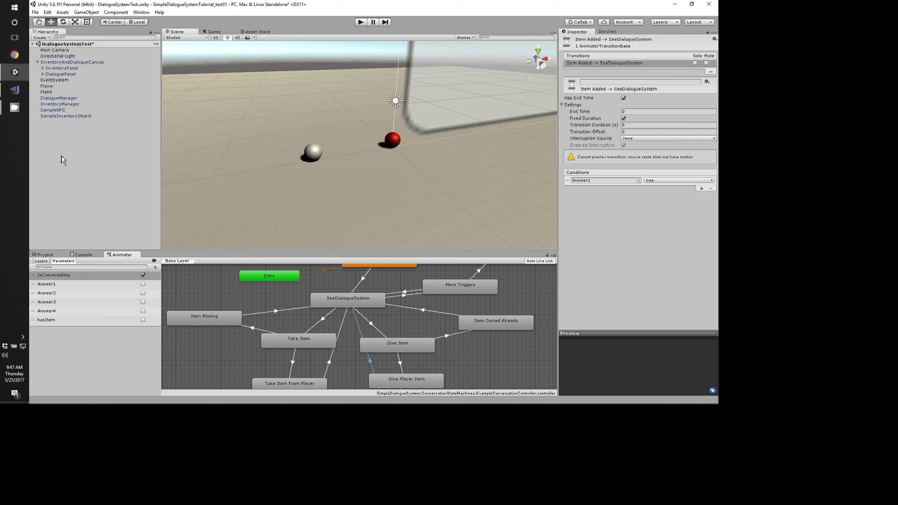
scroll(318, 389, "up", 2)
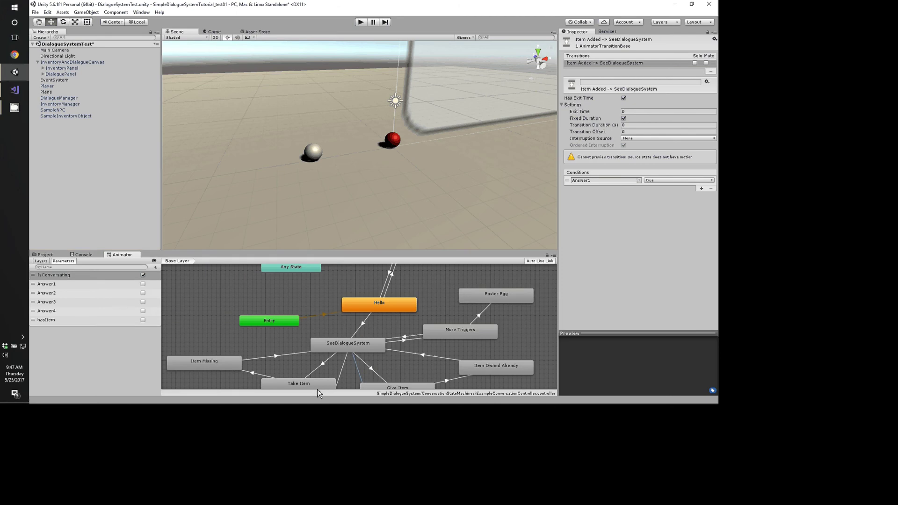
scroll(318, 390, "down", 3)
scroll(355, 353, "up", 1)
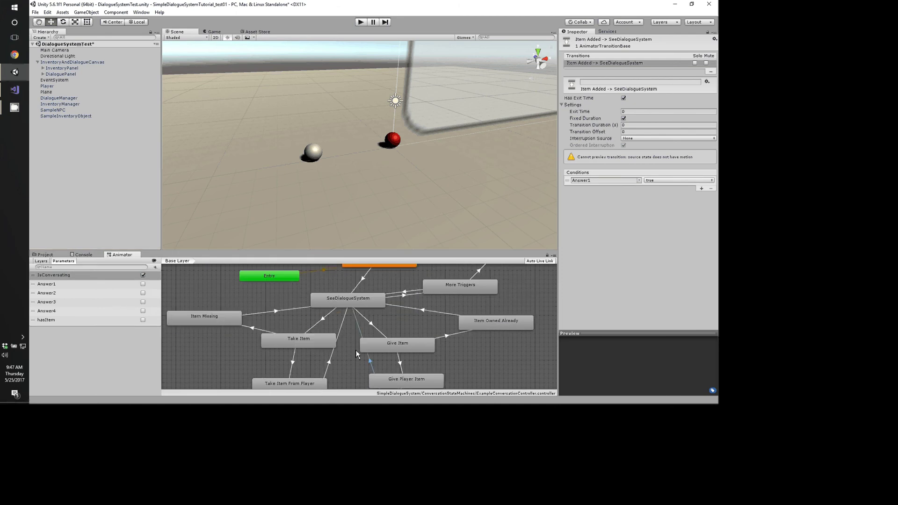
scroll(356, 353, "up", 1)
left_click(350, 352)
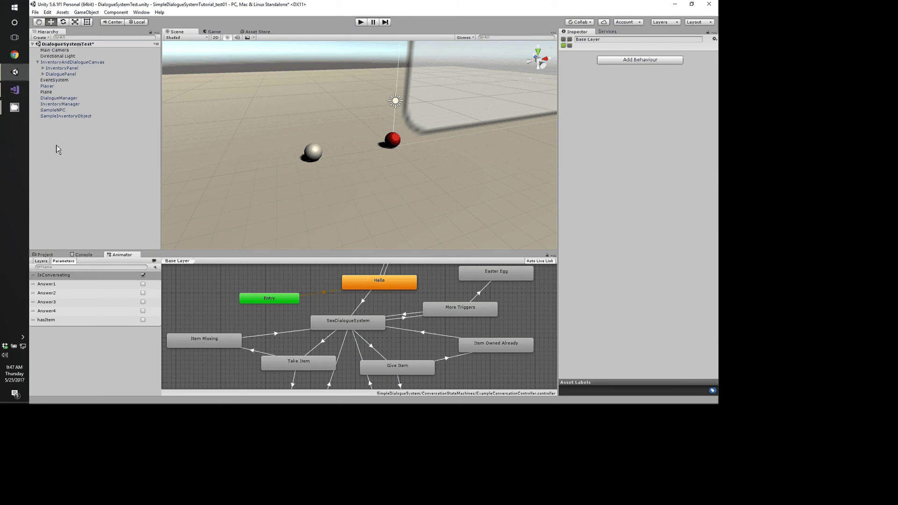
left_click(52, 110)
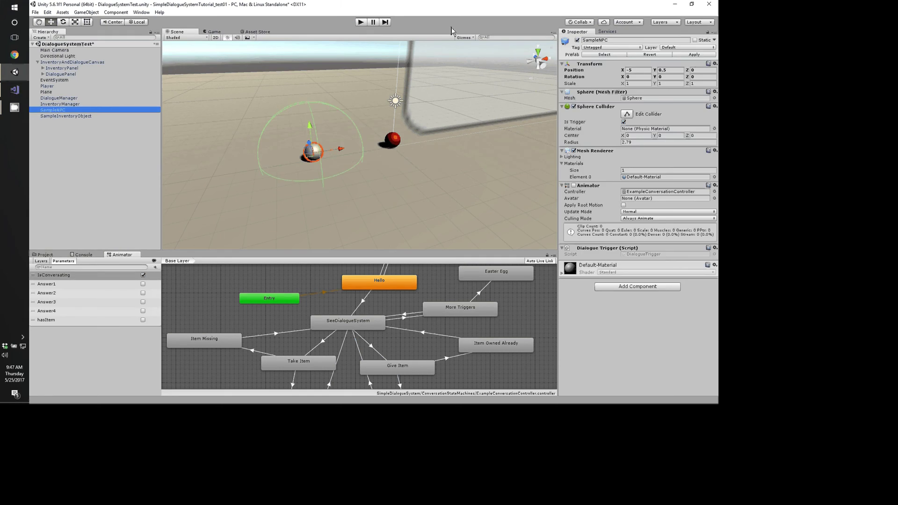
Enter Play mode and re-select SampleNPC, briefly checking Visual Studio
key("ctrl+p")
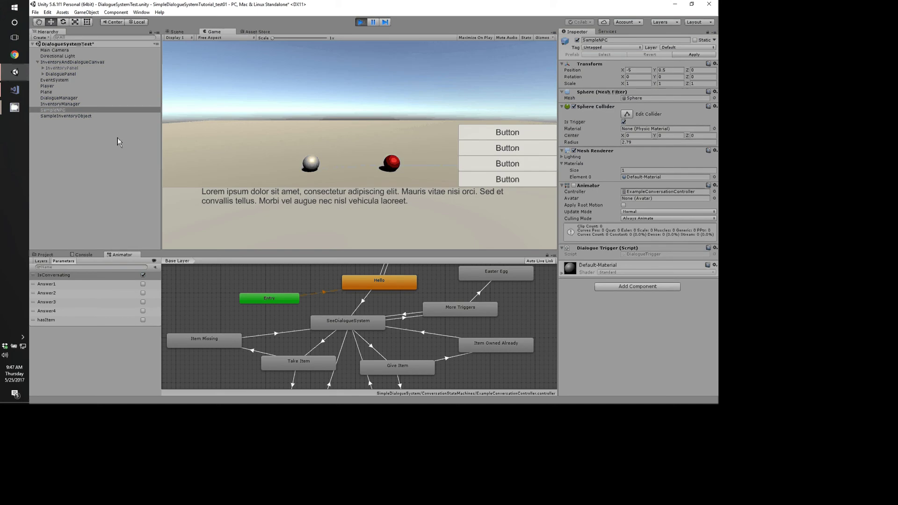
left_click(117, 138)
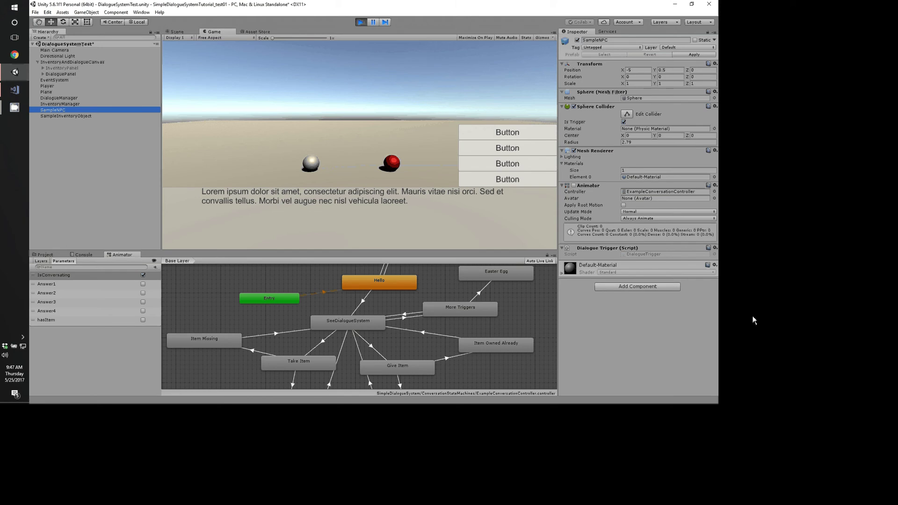
key("alt+Tab")
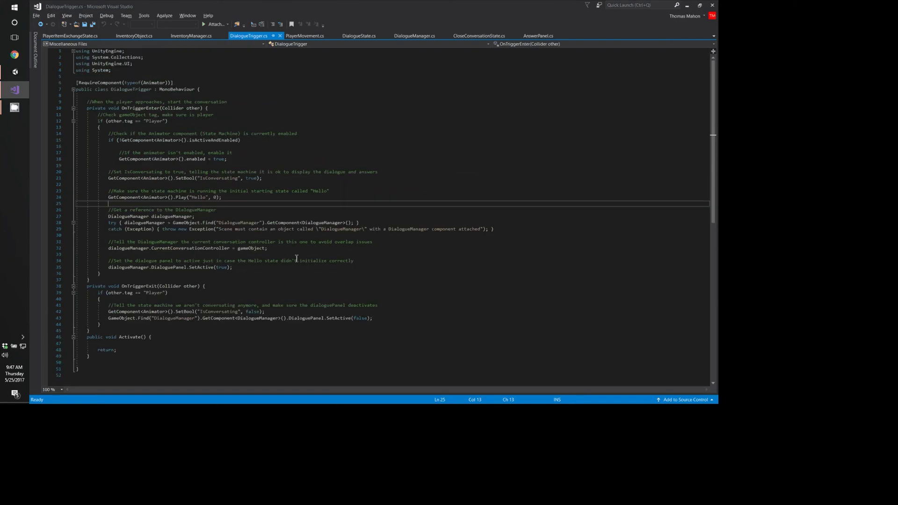
key("alt+Tab")
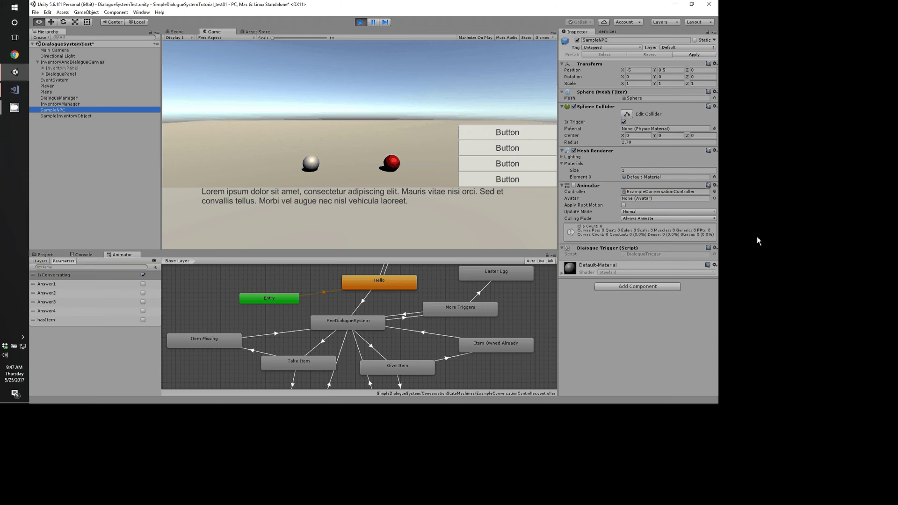
Move the player sphere to the NPC with the A key, then view DialogueTrigger.cs in Visual Studio
left_click(744, 234)
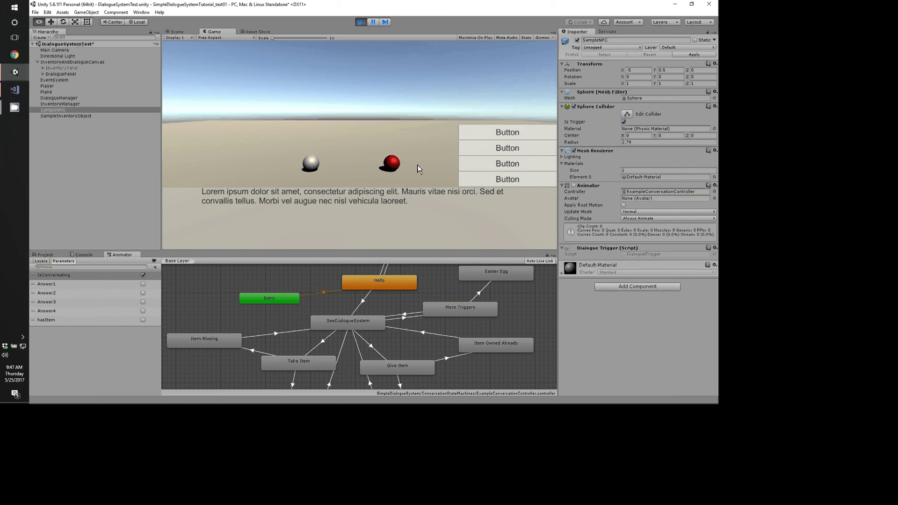
key("a")
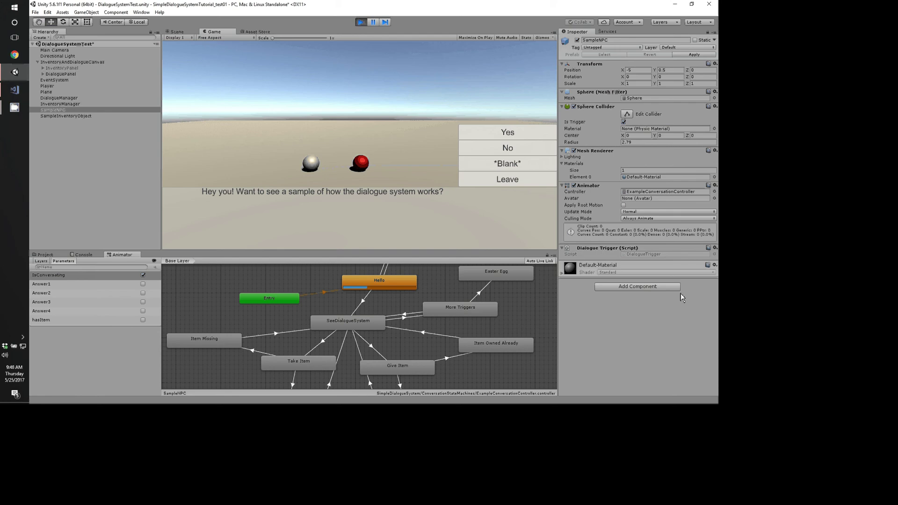
key("alt+Tab")
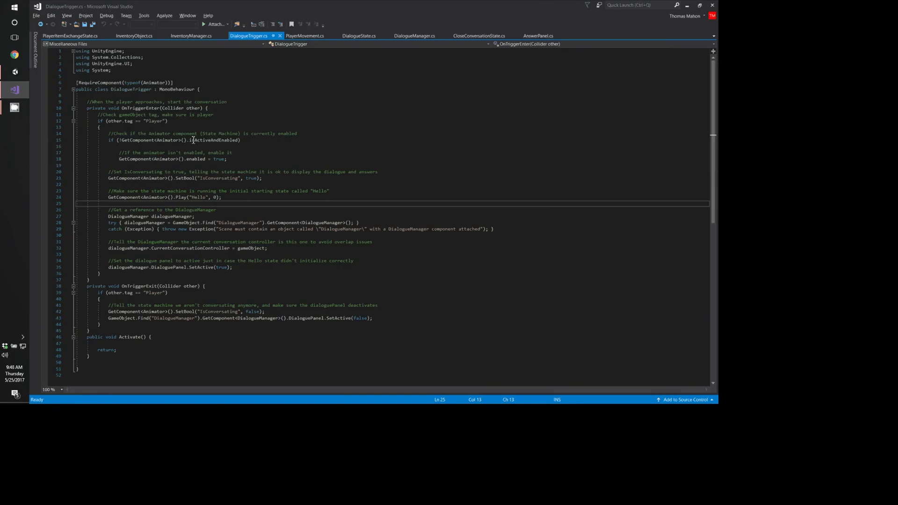
Walk through OnTriggerEnter's Player tag check, Animator enabling and IsConversating flag, then return to Unity
key("ctrl+minus")
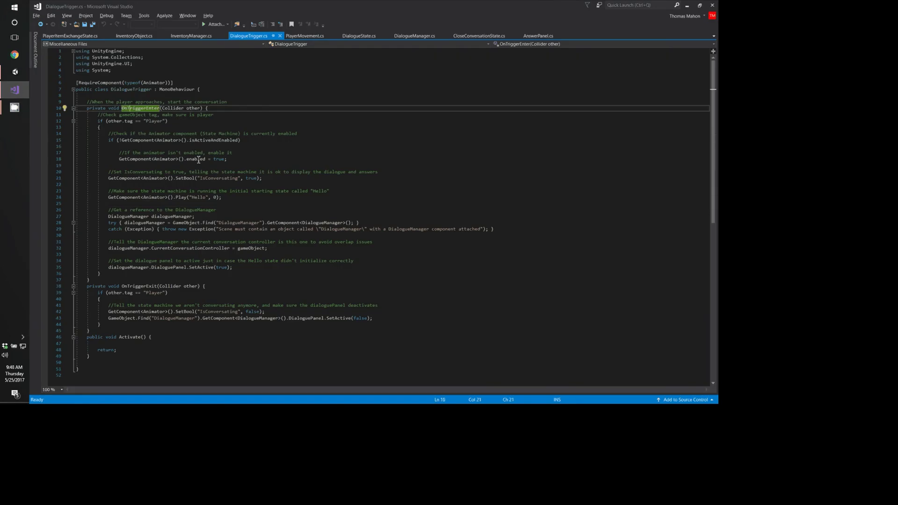
key("ctrl+minus")
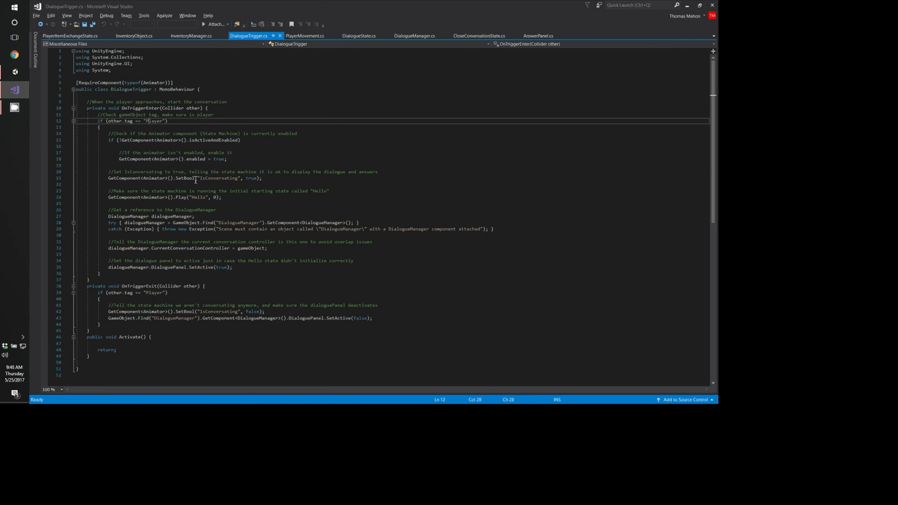
key("ctrl+minus")
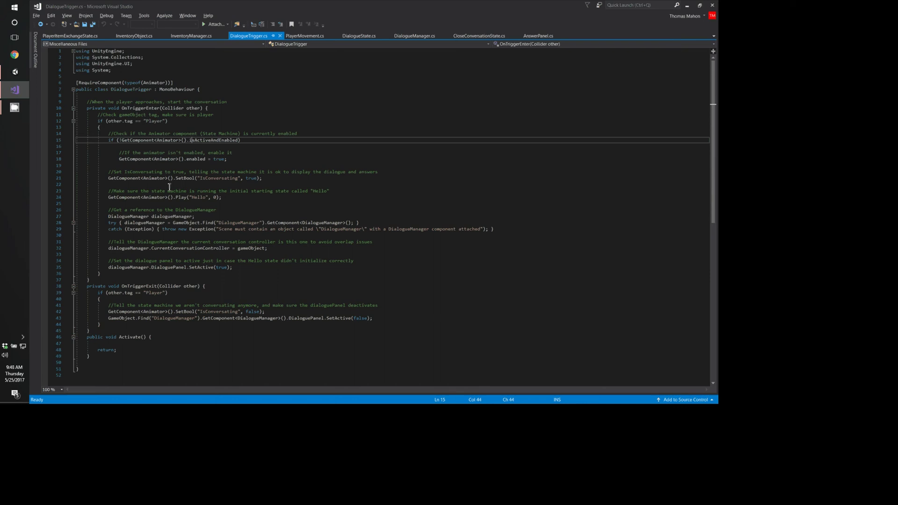
key("Down")
key("Down")
key("Down")
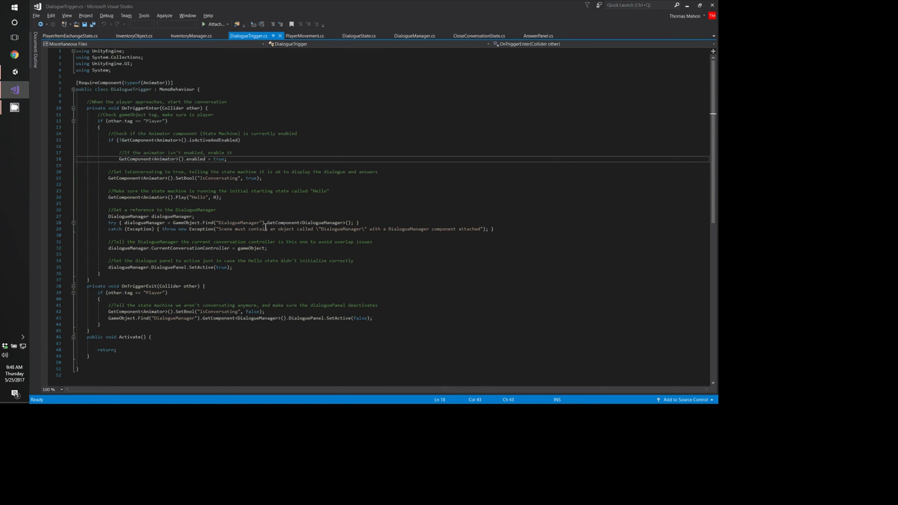
key("Down")
key("Down")
key("Down")
key("Down")
key("Down")
key("Down")
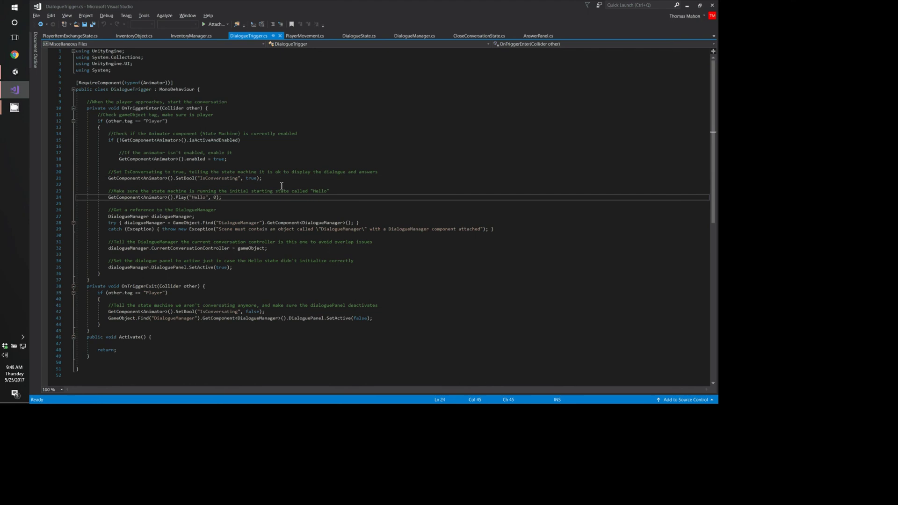
key("alt+Tab")
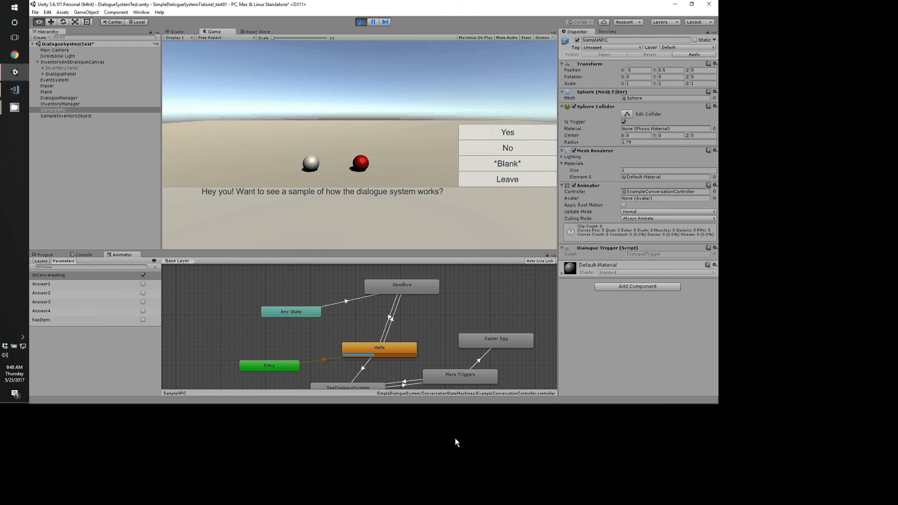
Inspect the Hello and Goodbye states in the Animator, then answer the NPC's greeting in the Game view
left_click(364, 351)
left_click(402, 286)
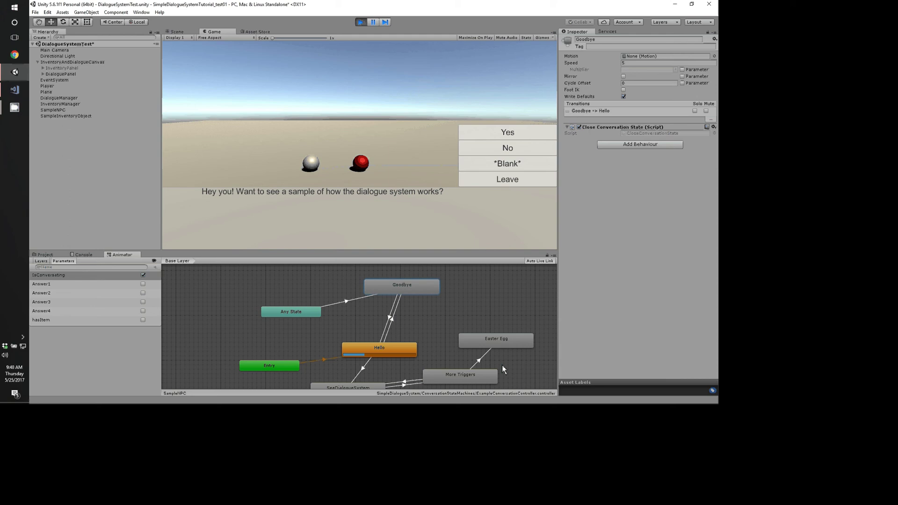
left_click(398, 301)
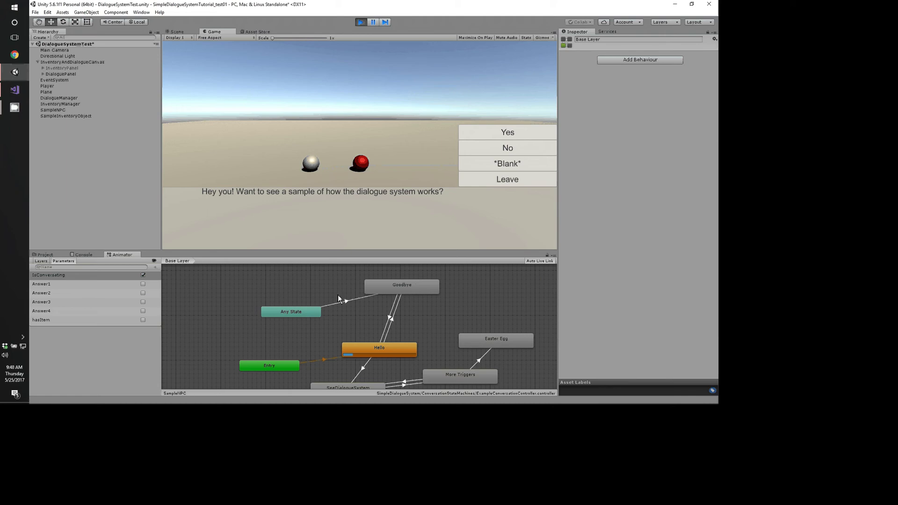
scroll(467, 302, "down", 3)
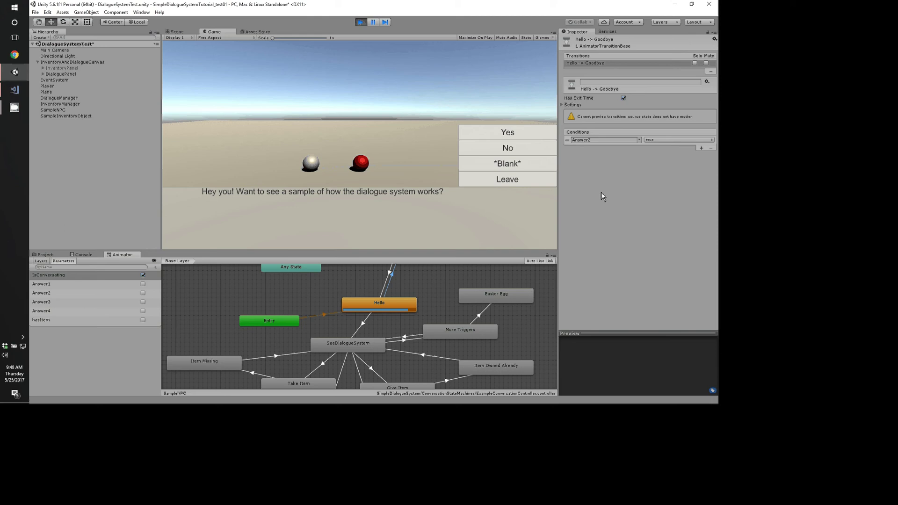
left_click(507, 148)
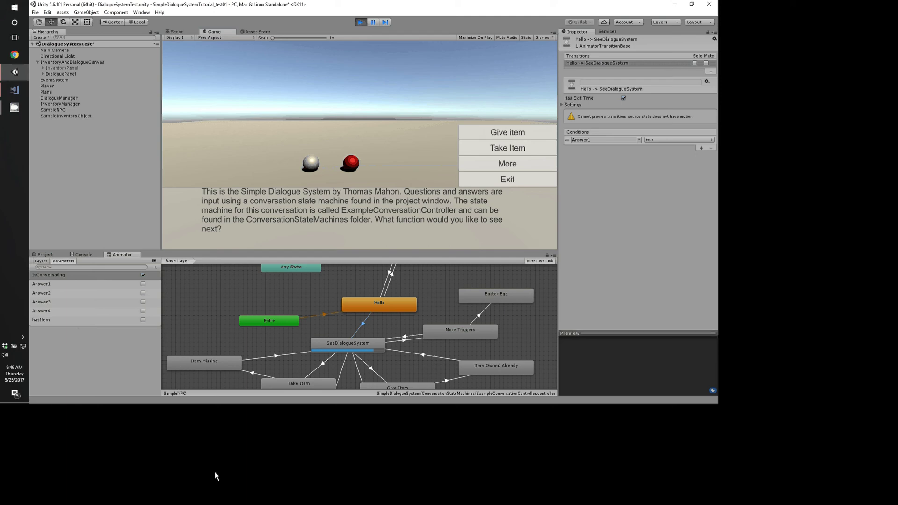
middle_click_drag(301, 378, 302, 334)
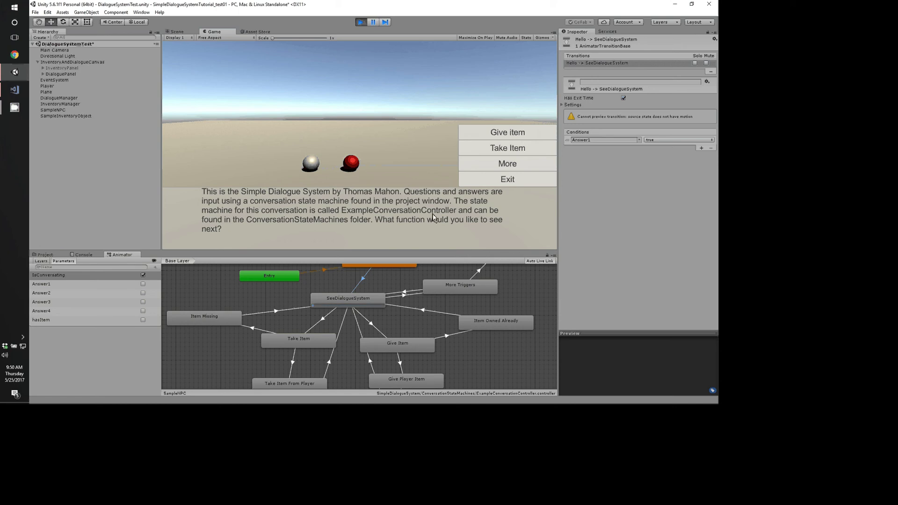
Hide and reshow the inventory panel to check the taken item
mouse_move(353, 159)
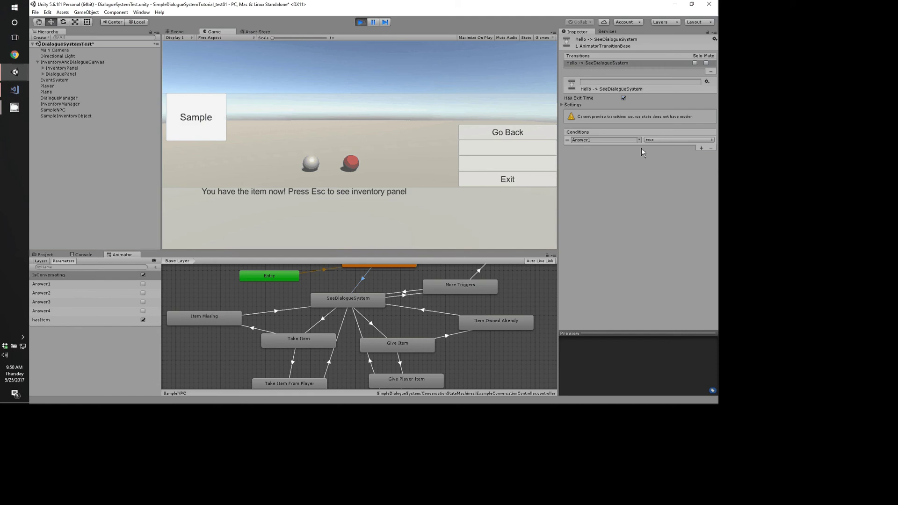
key("Escape")
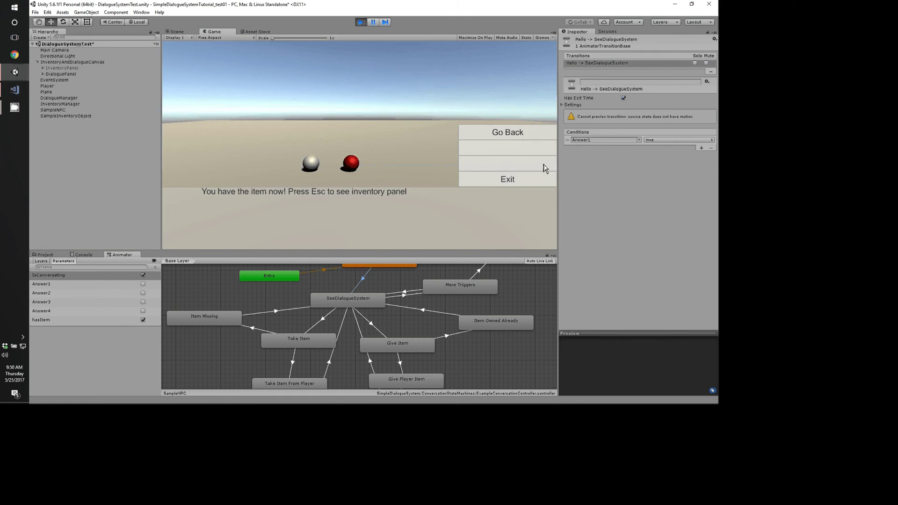
key("Escape")
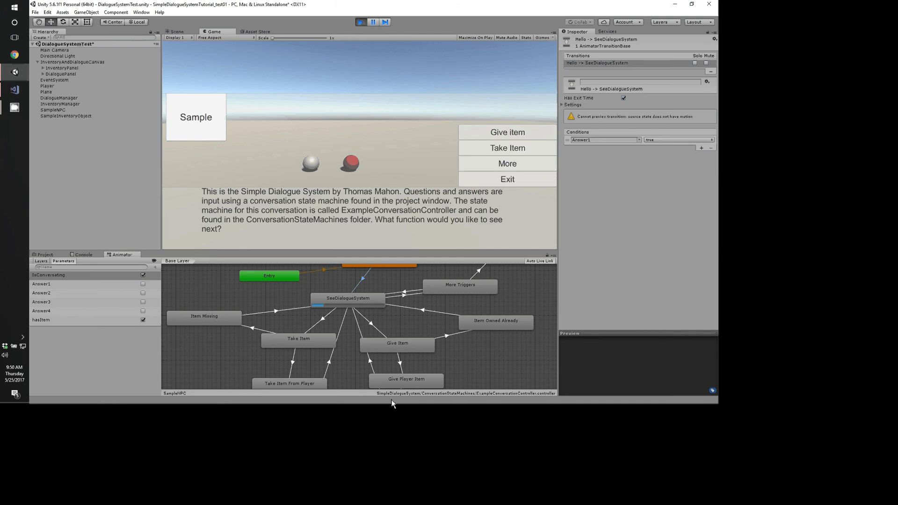
Reveal the Item Removed and Item Added states and inspect the transition out of Take Item From Player
middle_click_drag(441, 385, 442, 362)
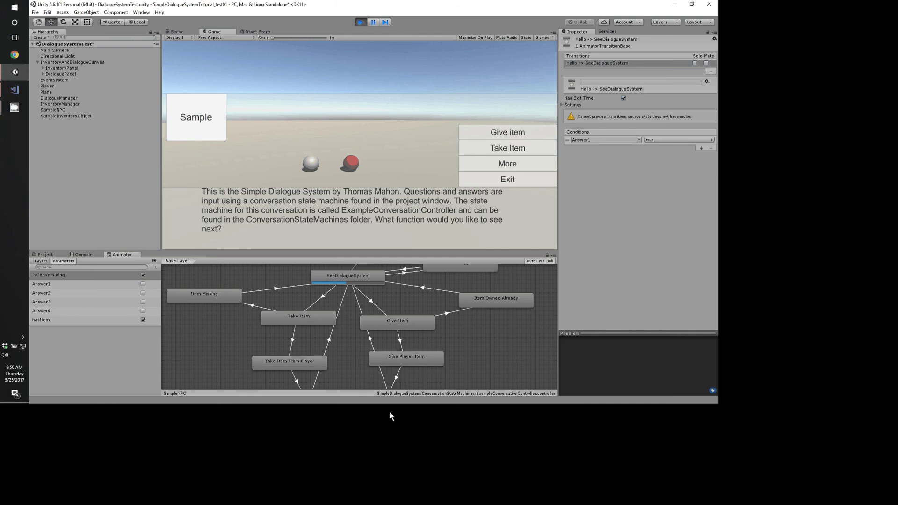
middle_click_drag(391, 416, 373, 454)
left_click(297, 360)
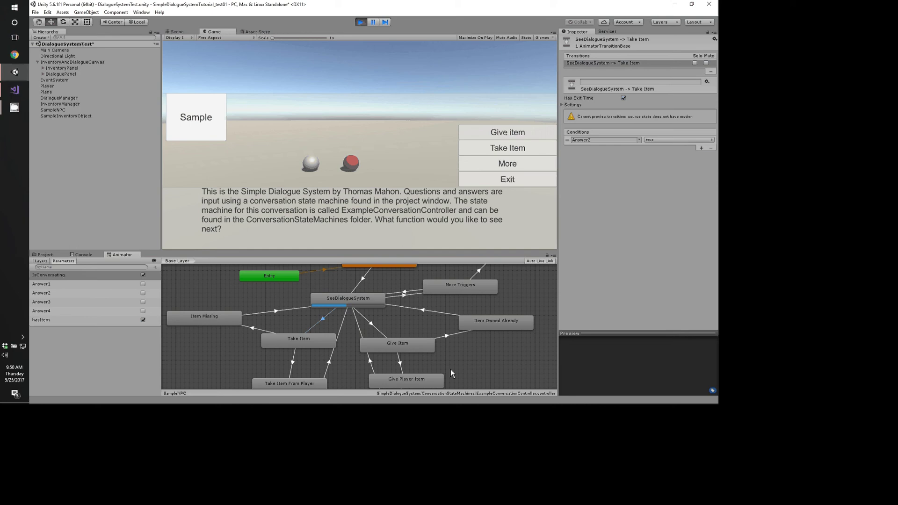
Inspect the Take Item state, its transition to Item Missing, and the Item Missing state
left_click(299, 340)
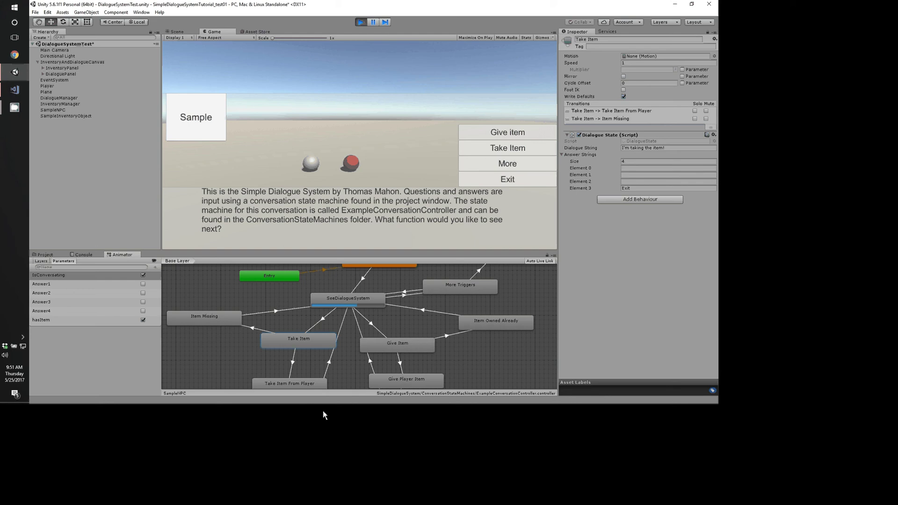
left_click(258, 328)
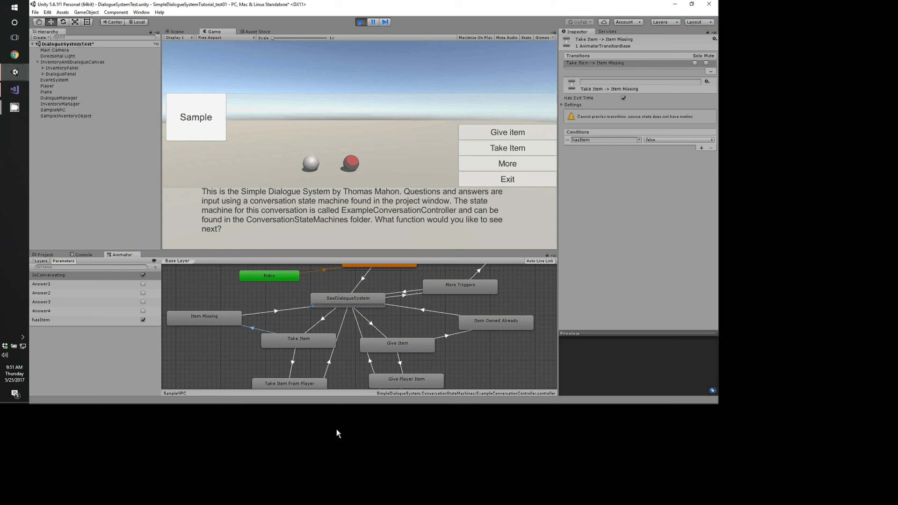
left_click(209, 317)
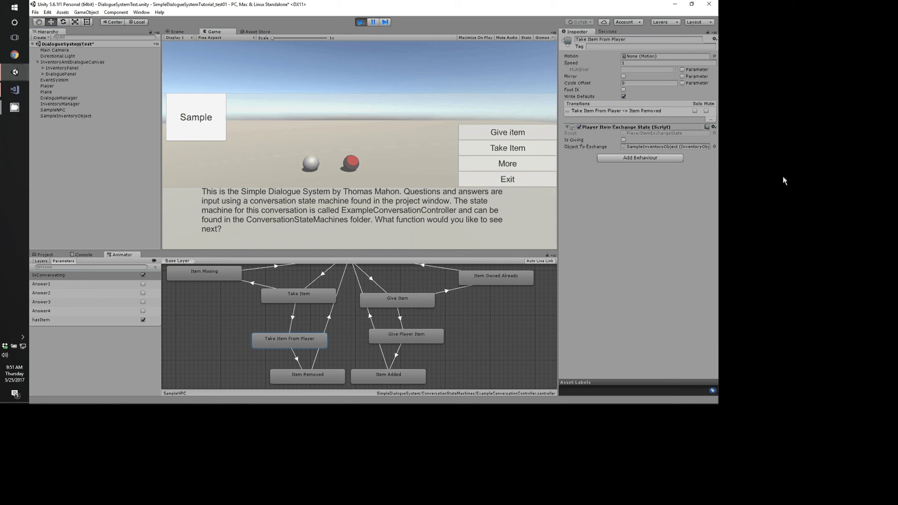
Inspect Give Player Item's settings, then return to the Take Item From Player state
left_click(406, 336)
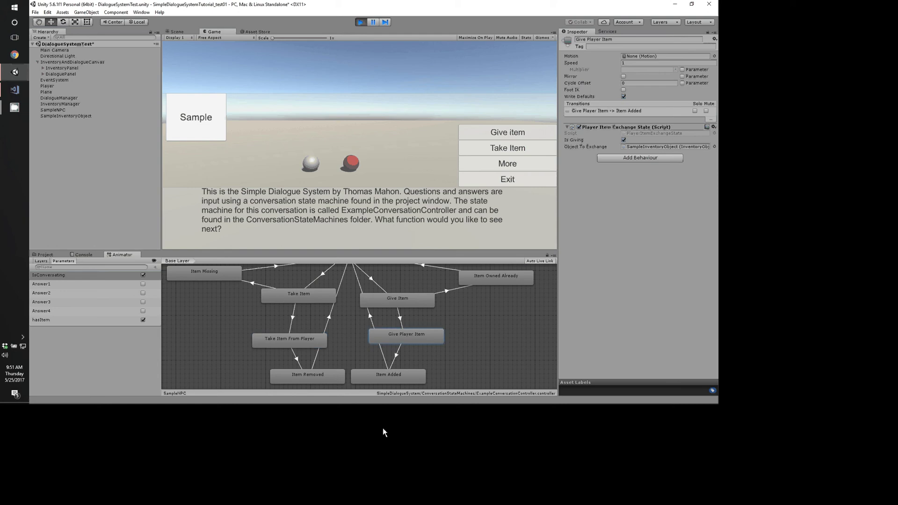
key("ctrl+z")
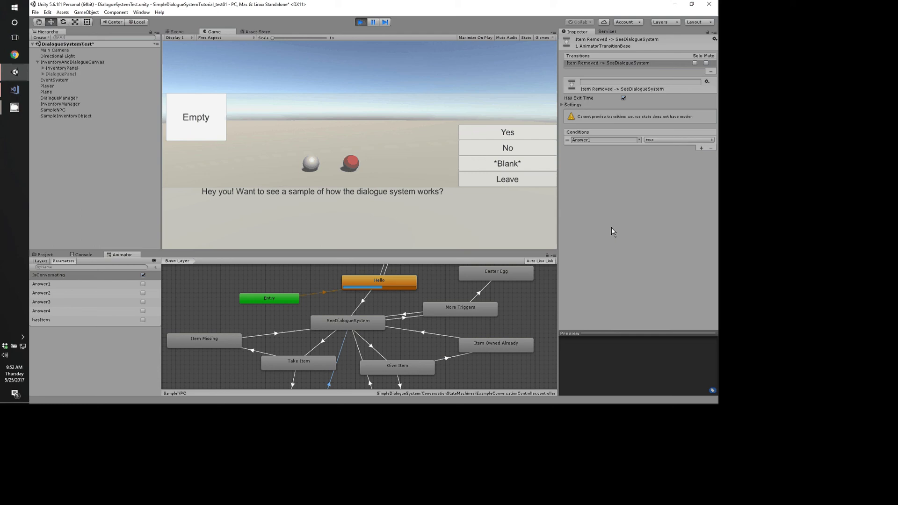
Inspect Any State, its Answer4 transition to Goodbye and the Goodbye state, then stop Play mode
middle_click_drag(355, 339, 356, 387)
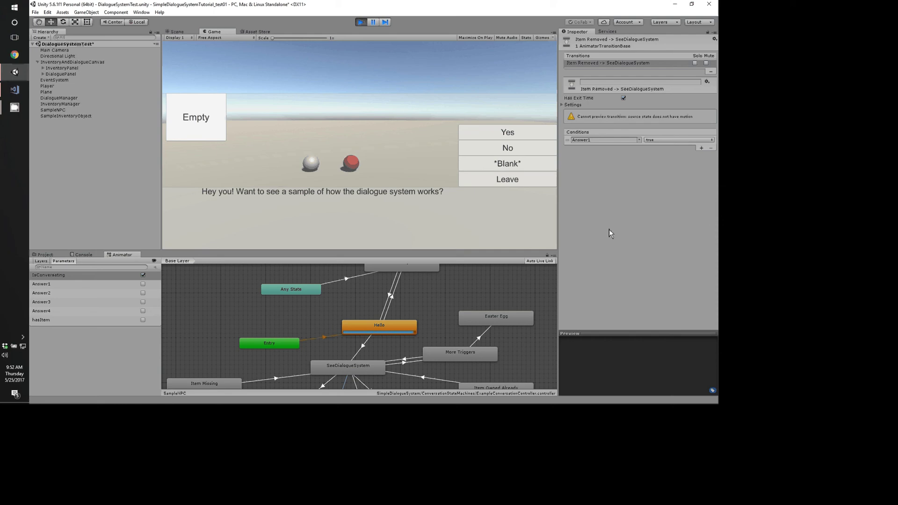
middle_click_drag(521, 285, 521, 307)
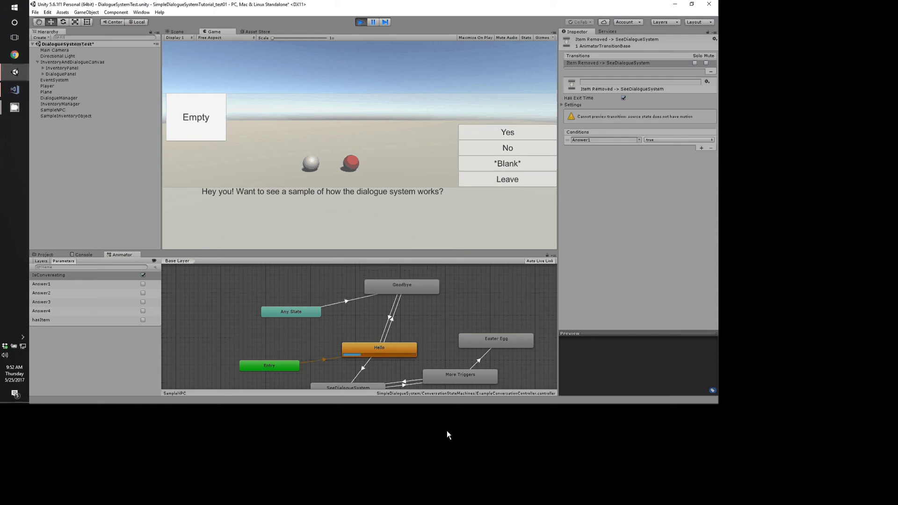
left_click(374, 394)
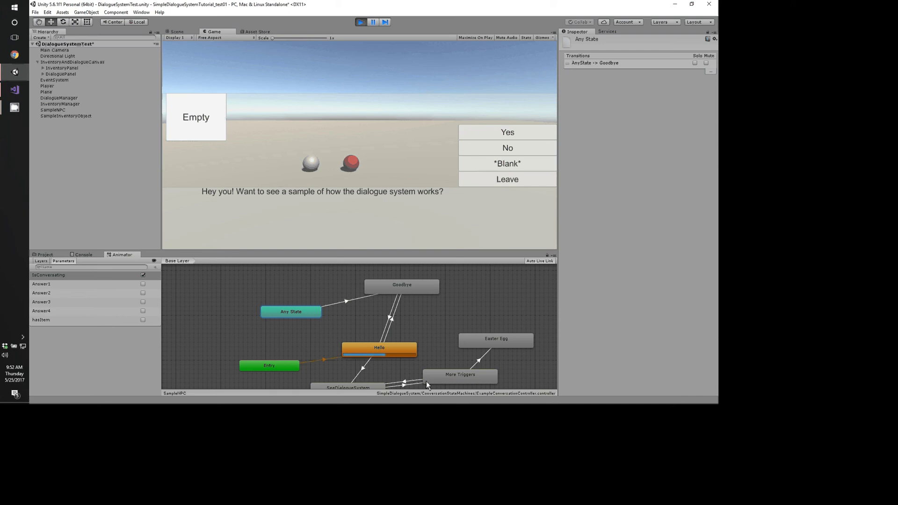
left_click(590, 63)
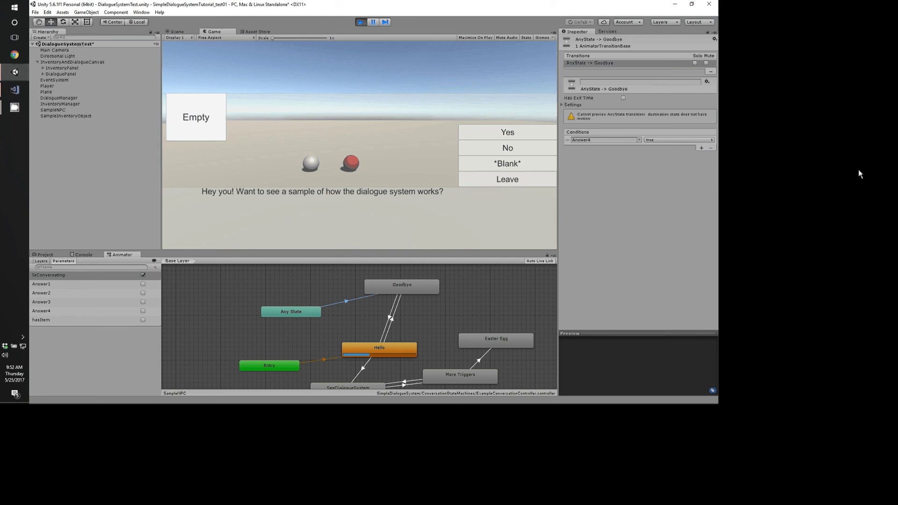
left_click(402, 286)
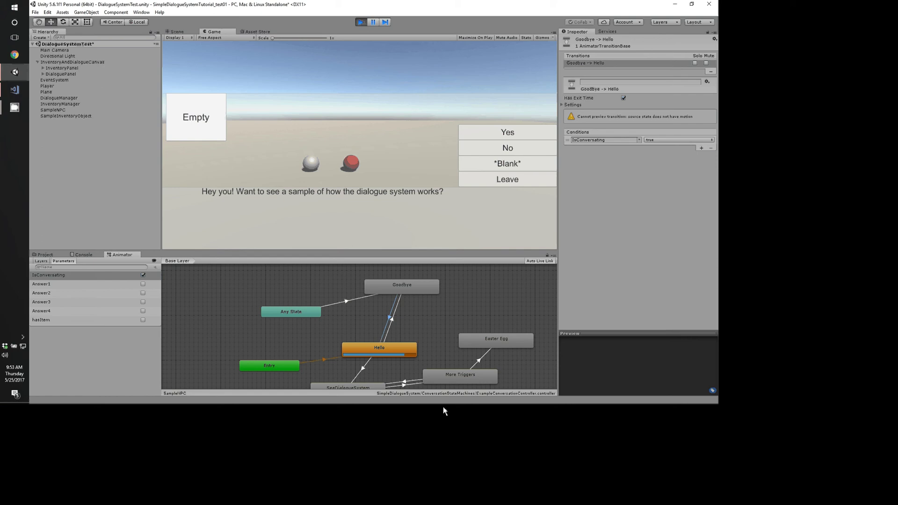
left_click(345, 302)
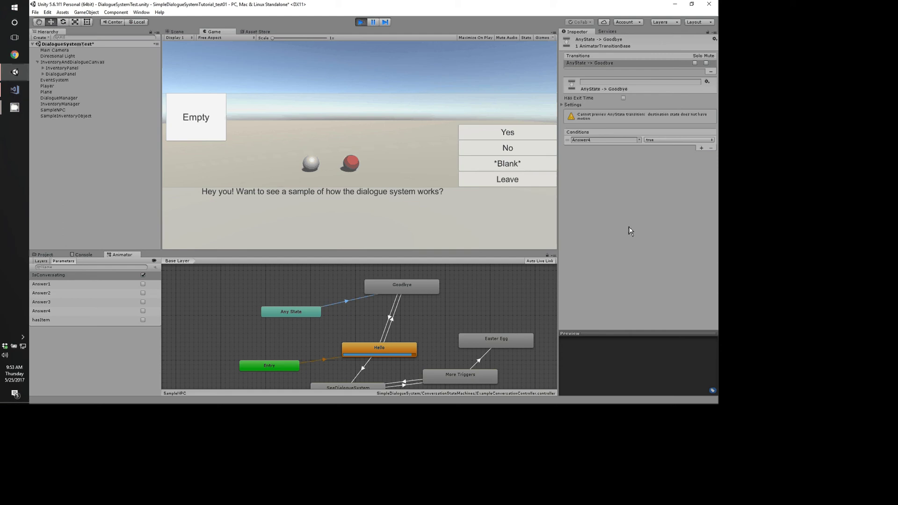
key("ctrl+p")
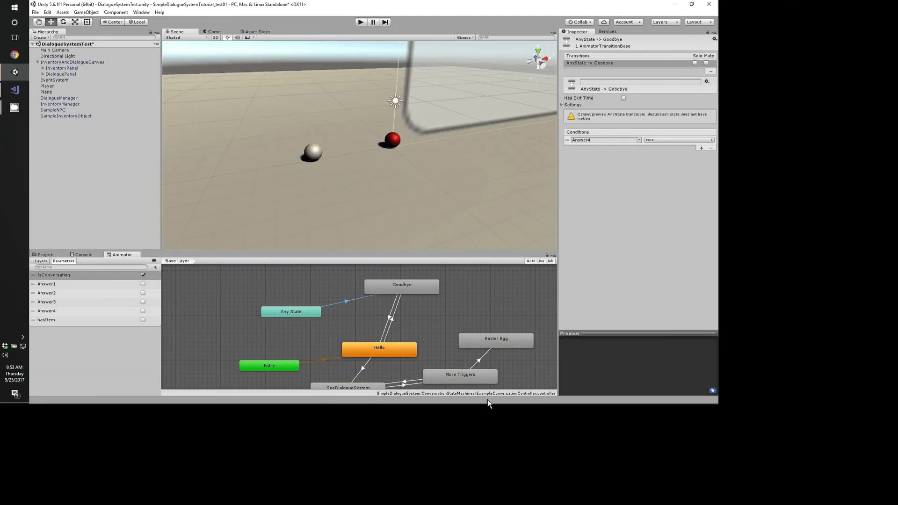
Delete the Goodbye-to-Hello transition, play-test moving the red sphere away and back, then start a Goodbye transition
left_click(487, 395)
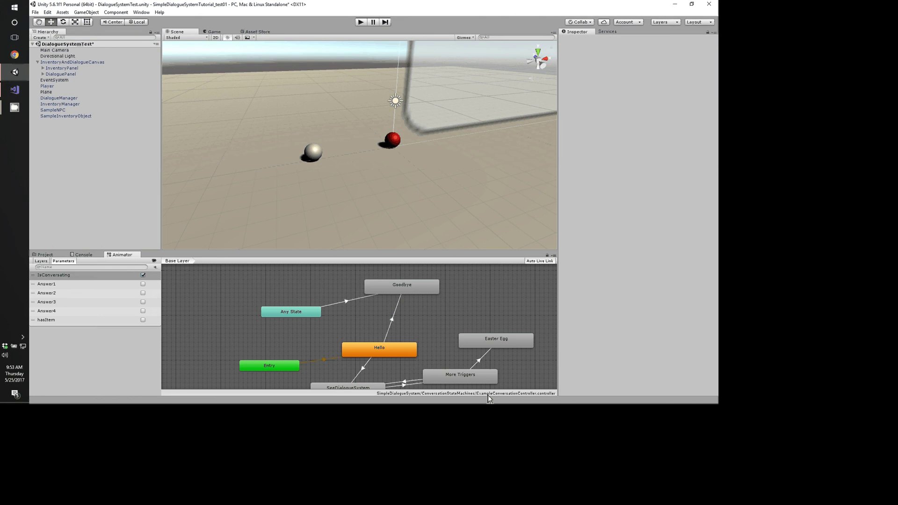
key("ctrl+p")
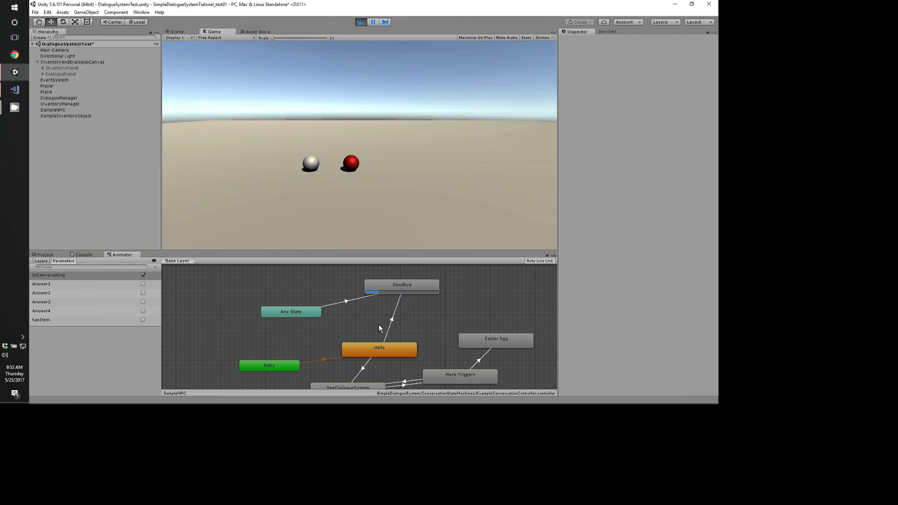
key("d")
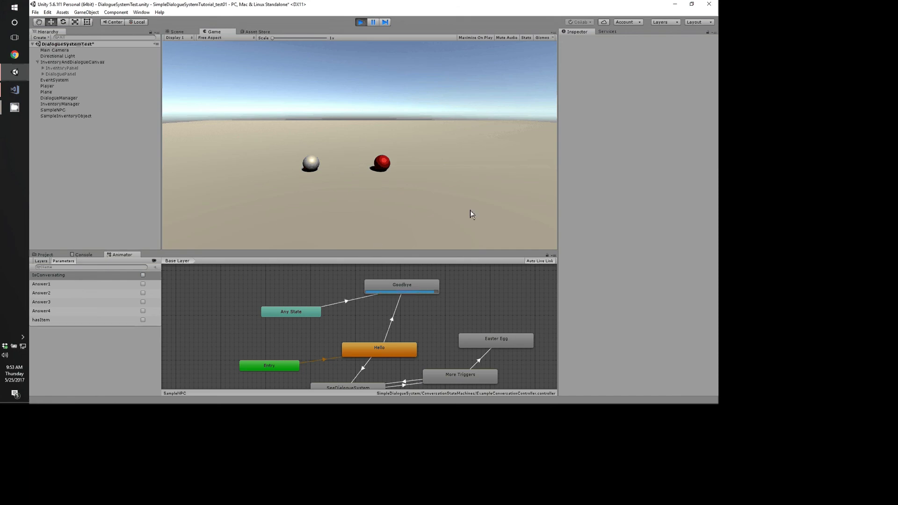
key("a")
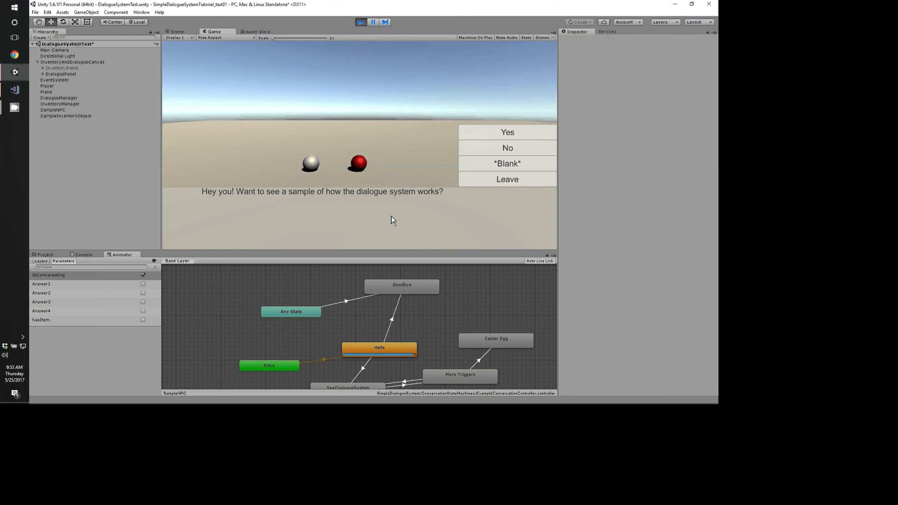
key("d")
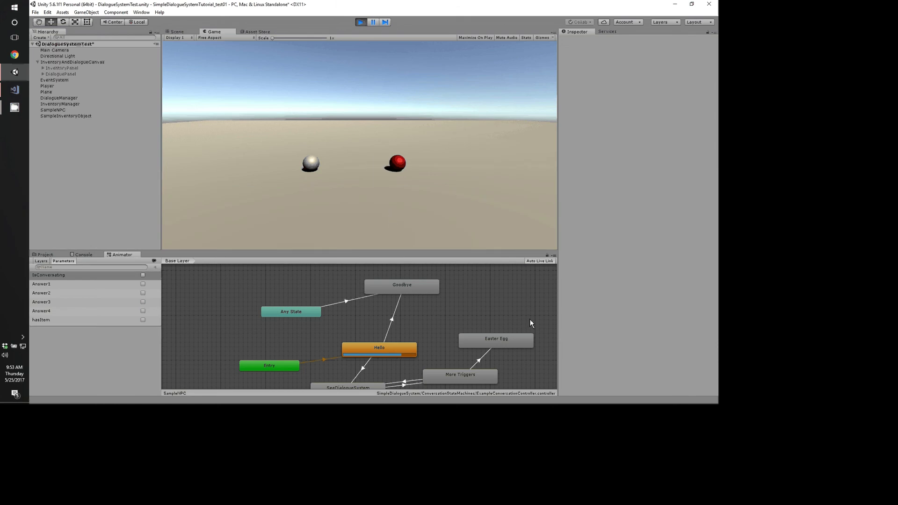
key("ctrl+p")
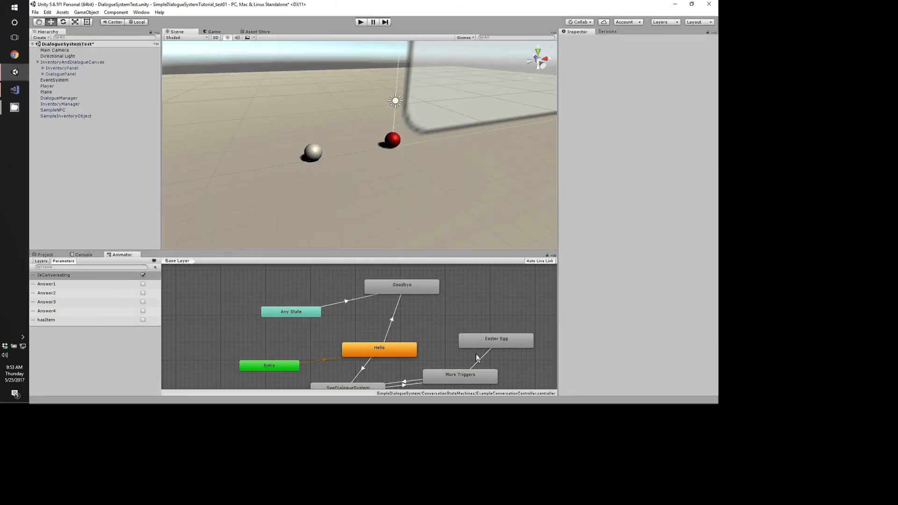
right_click(393, 287)
Connect Goodbye to Hello with a new condition-free transition
left_click(411, 293)
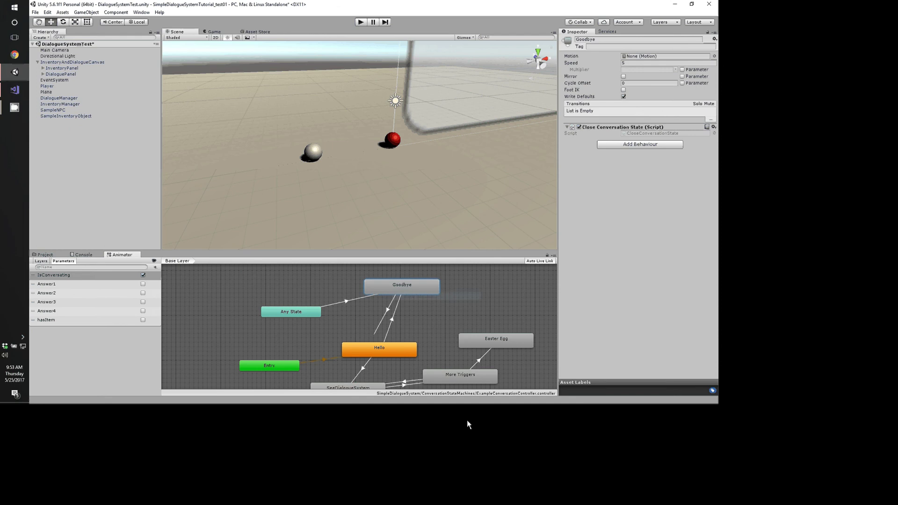
left_click(369, 350)
left_click(389, 319)
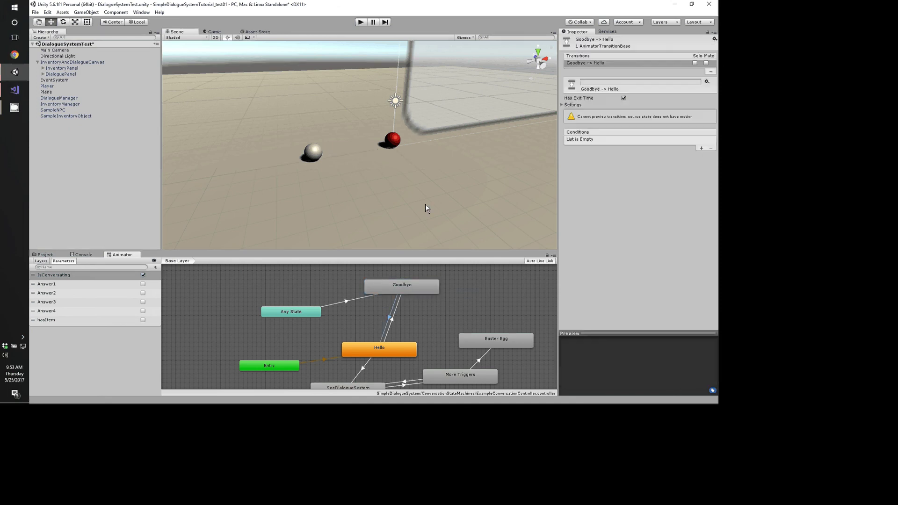
Play-test moving the red sphere away from and back to the white one repeatedly, reopening the dialogue
key("ctrl+p")
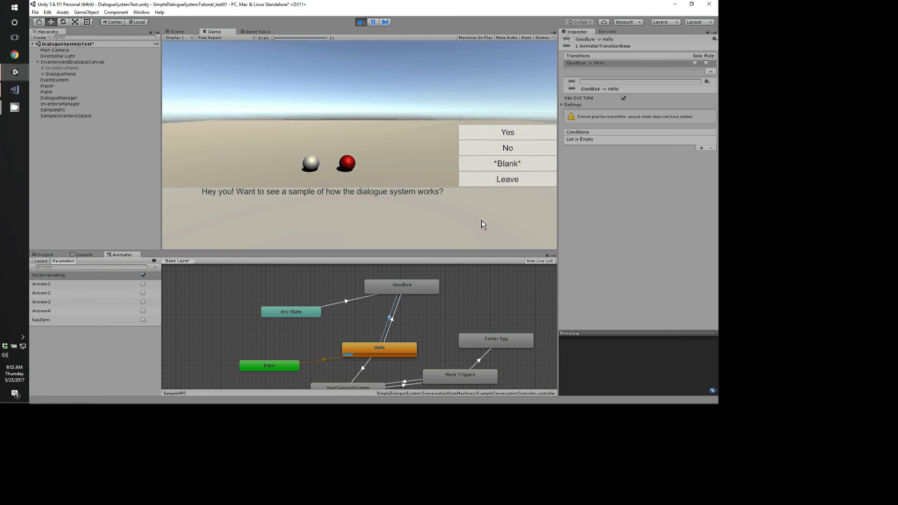
key("ctrl+p")
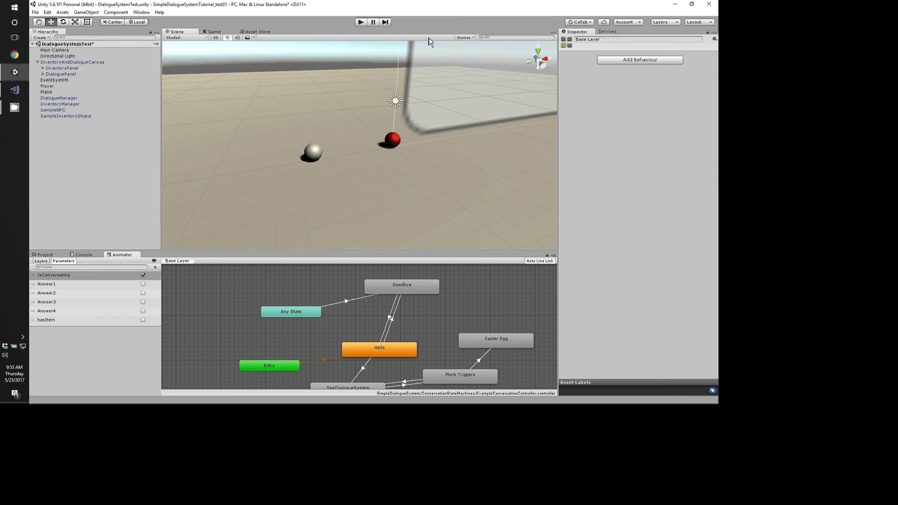
key("ctrl+p")
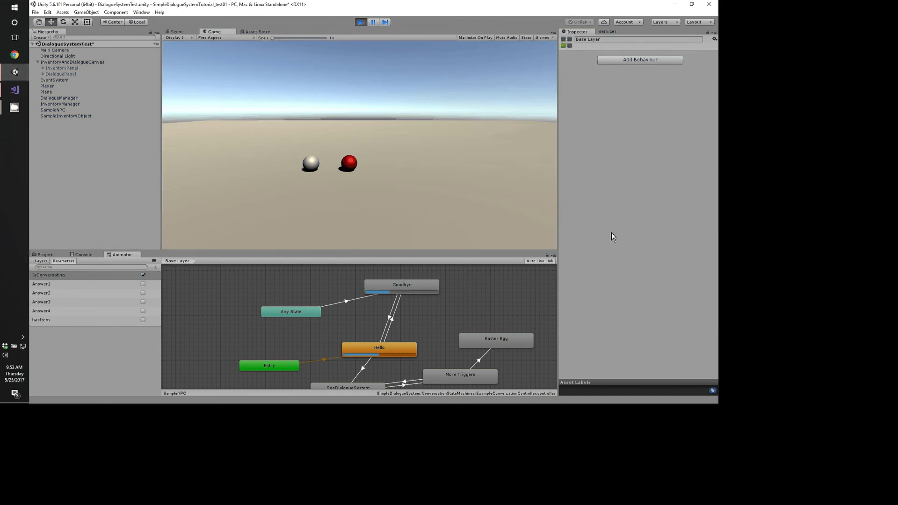
key("d")
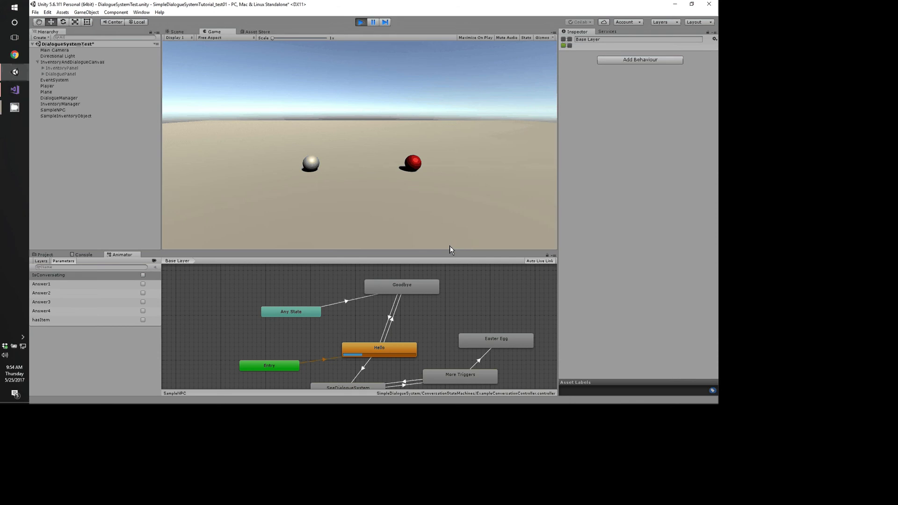
key("a")
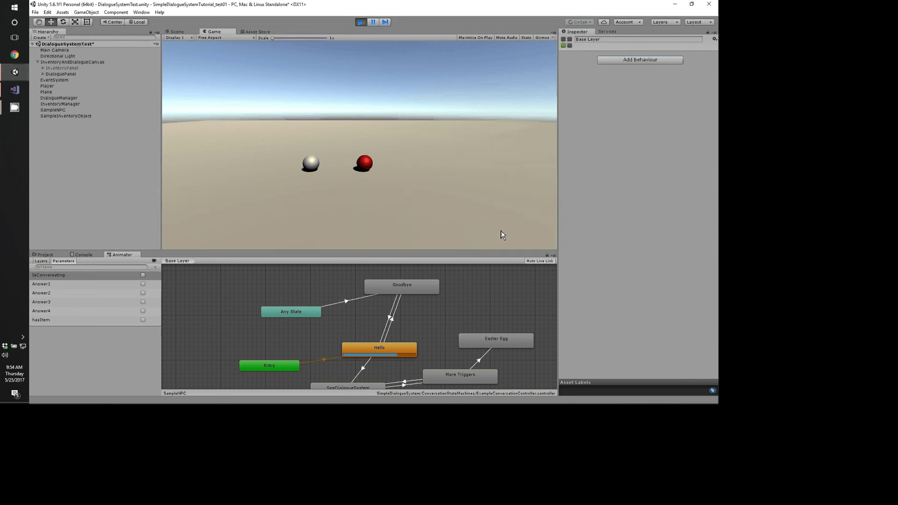
key("a")
key("d")
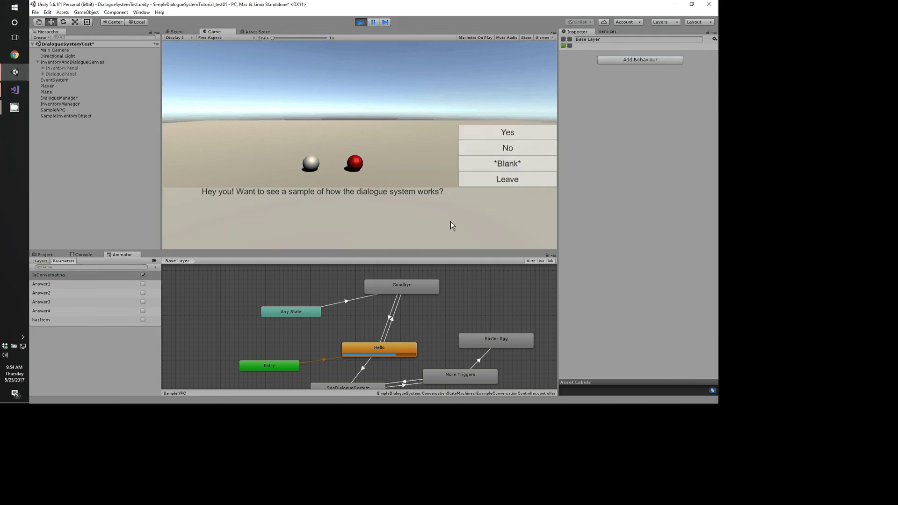
key("a")
key("d")
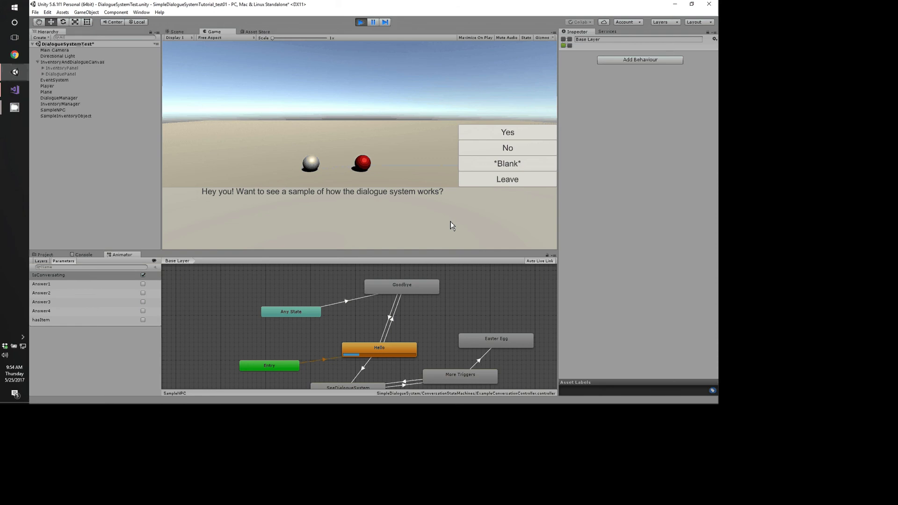
key("a")
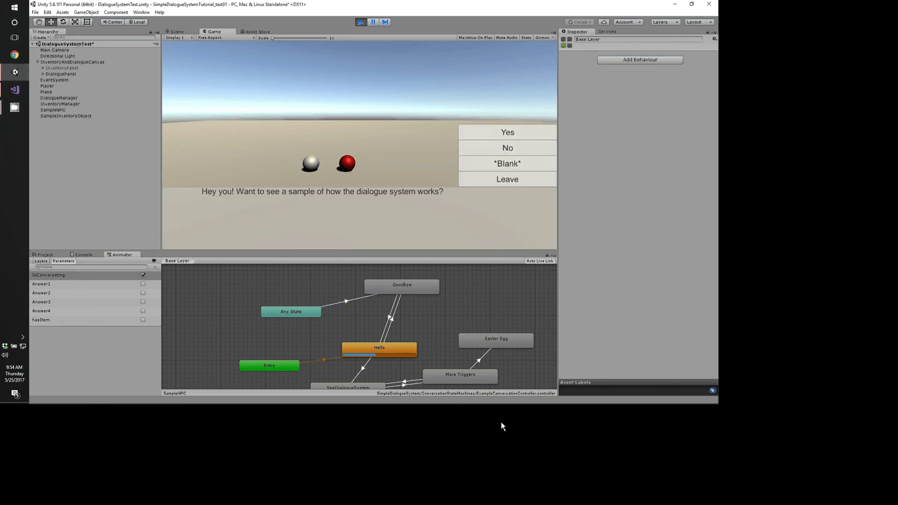
key("d")
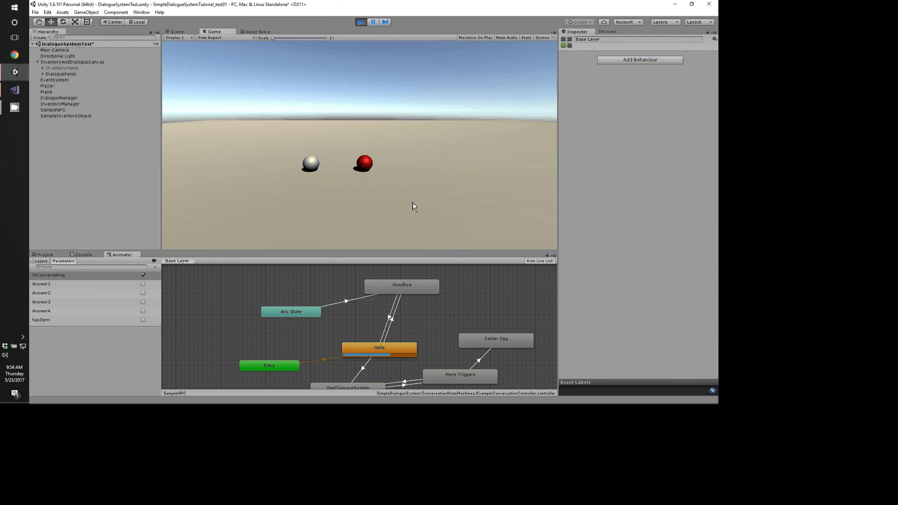
key("a")
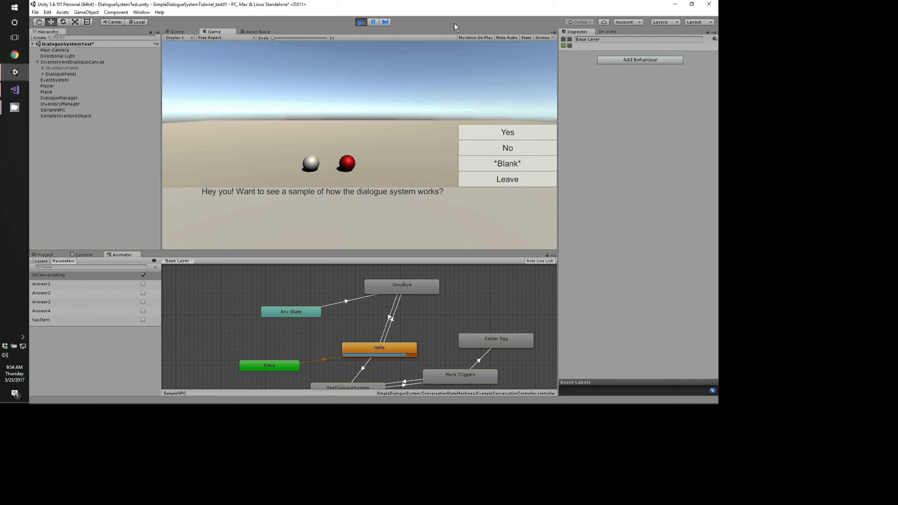
Stop the game and scroll the Animator graph toward the lower conversation states
key("ctrl+p")
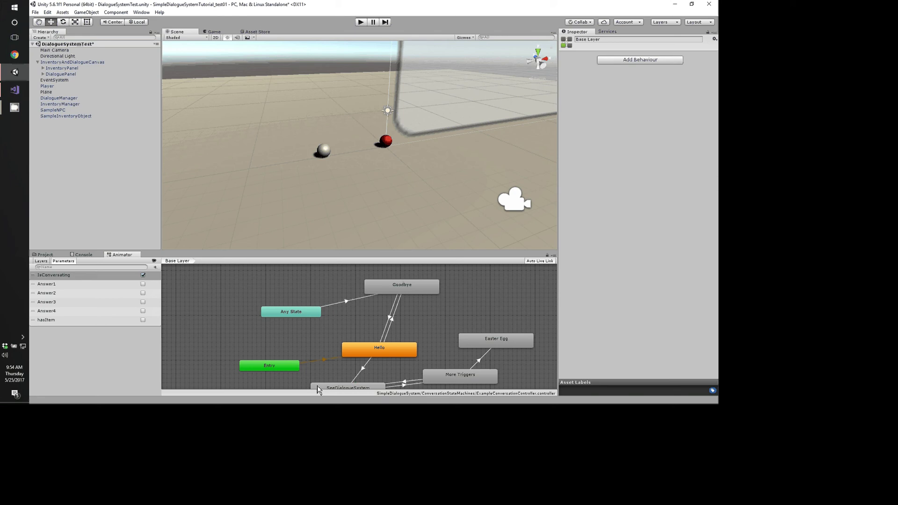
scroll(315, 386, "down", 2)
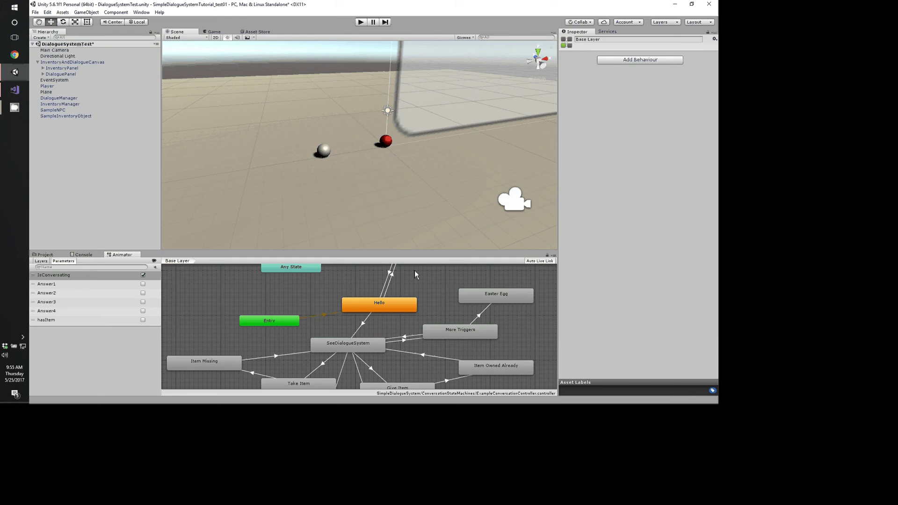
Save the current scene, then create a TutorialScene asset in the Scenes folder and open it
left_click(140, 206)
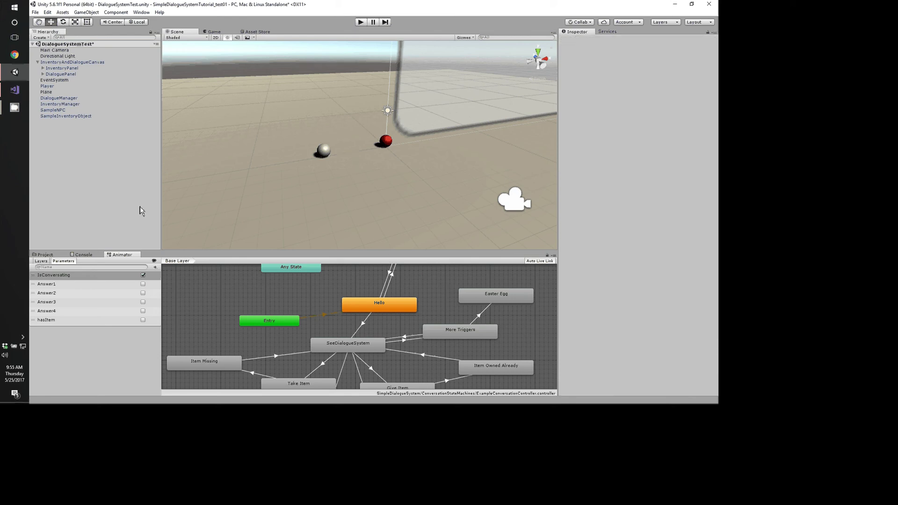
key("ctrl+s")
key("ctrl+5")
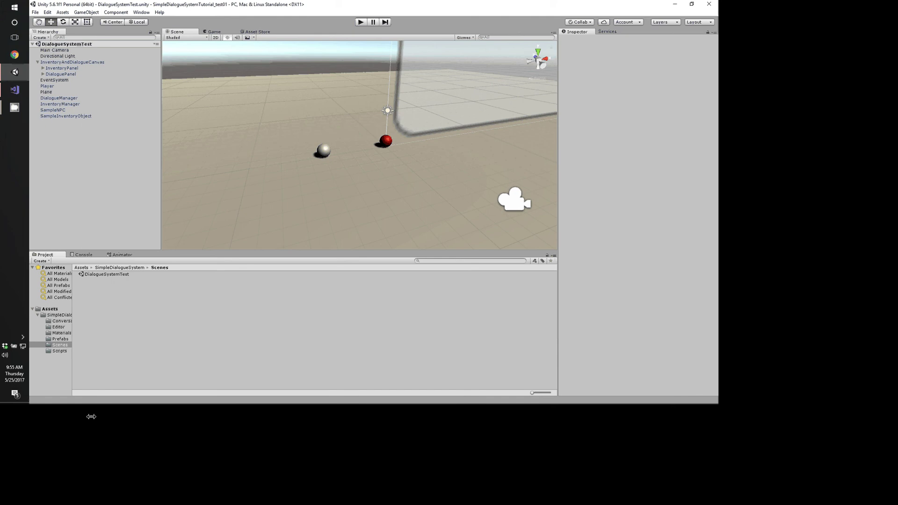
right_click(118, 309)
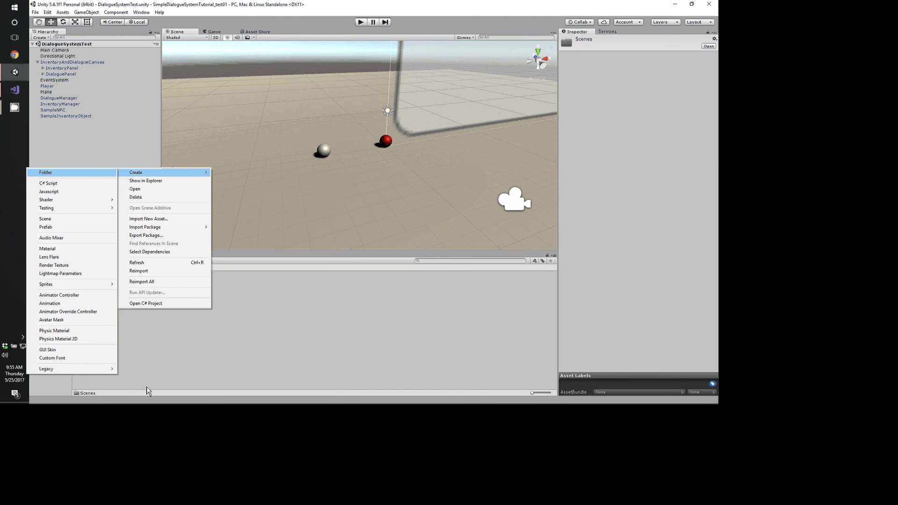
key("Down")
key("Down")
key("Down")
key("Down")
key("Down")
key("Return")
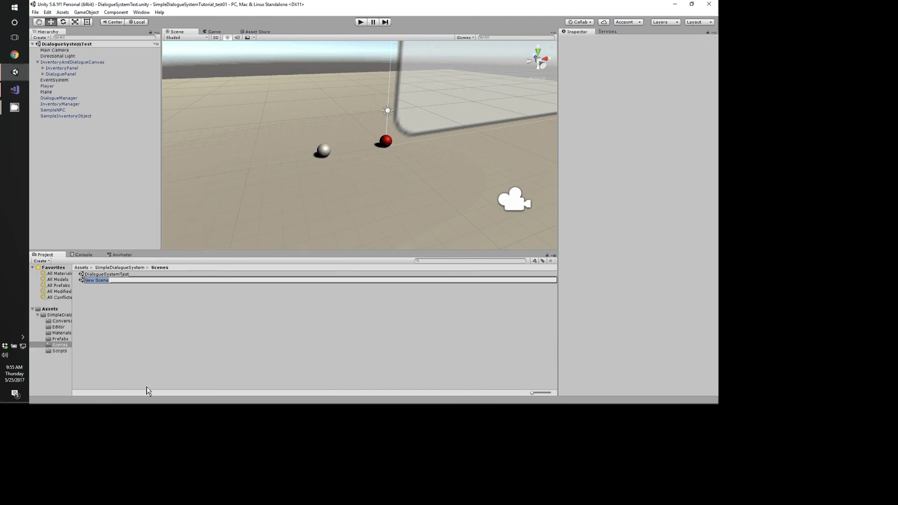
type("TutorialSc")
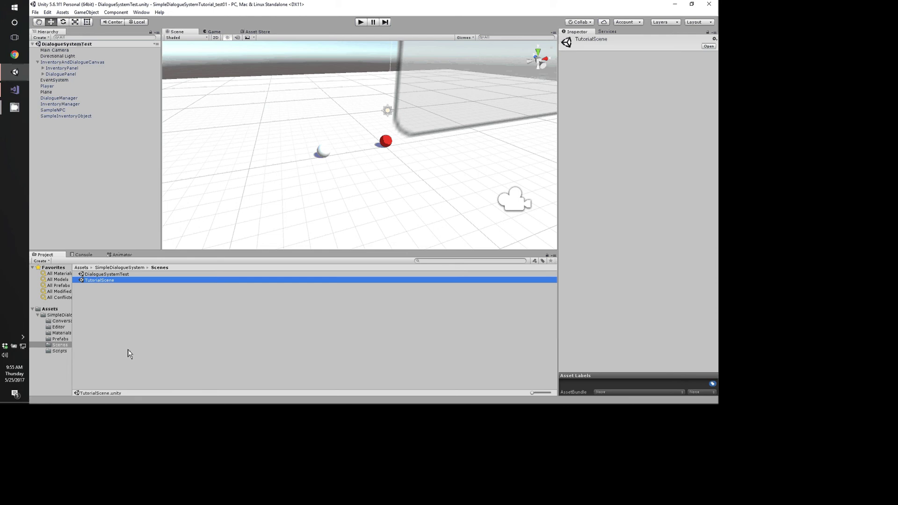
key("Return")
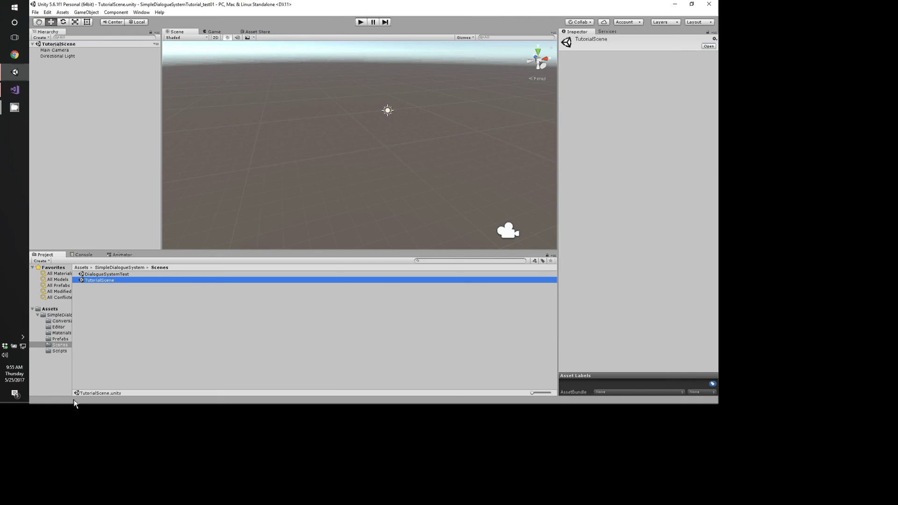
Create a new folder named TutorialAssets at the top level of Assets
key("Up")
key("Up")
key("Up")
key("Up")
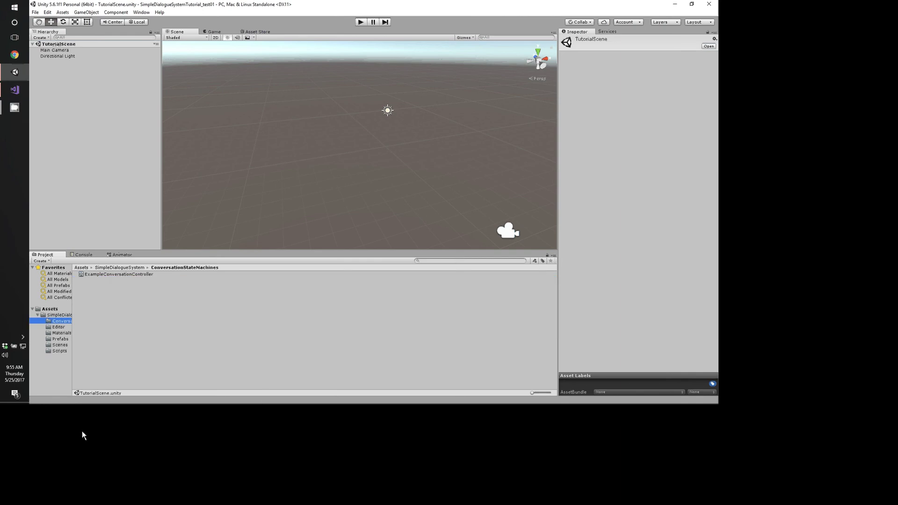
key("Down")
key("Down")
key("Down")
key("Down")
key("Up")
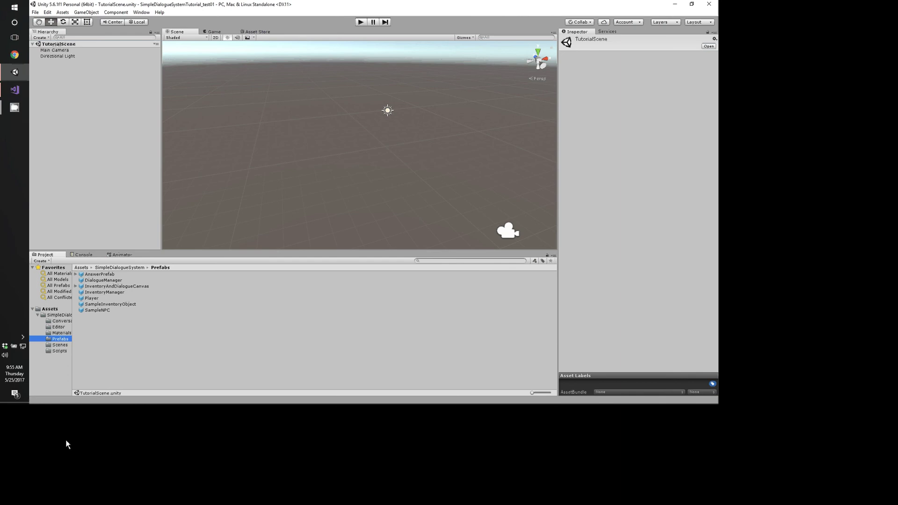
left_click(50, 309)
right_click(196, 333)
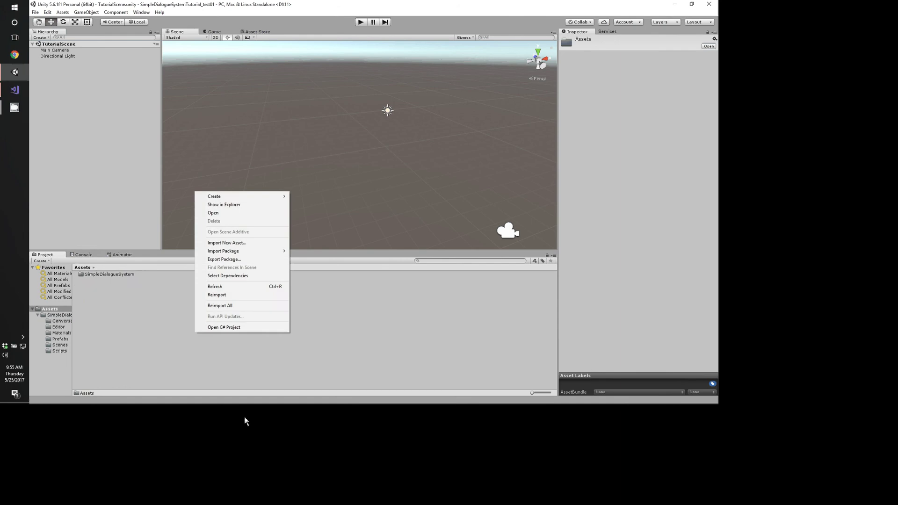
key("Down")
key("Right")
key("Return")
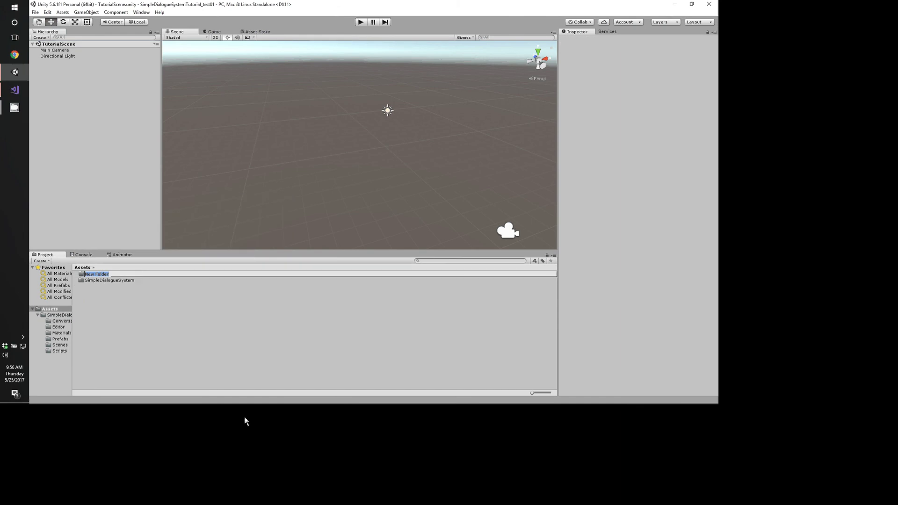
type("TutorialAssets")
key("Return")
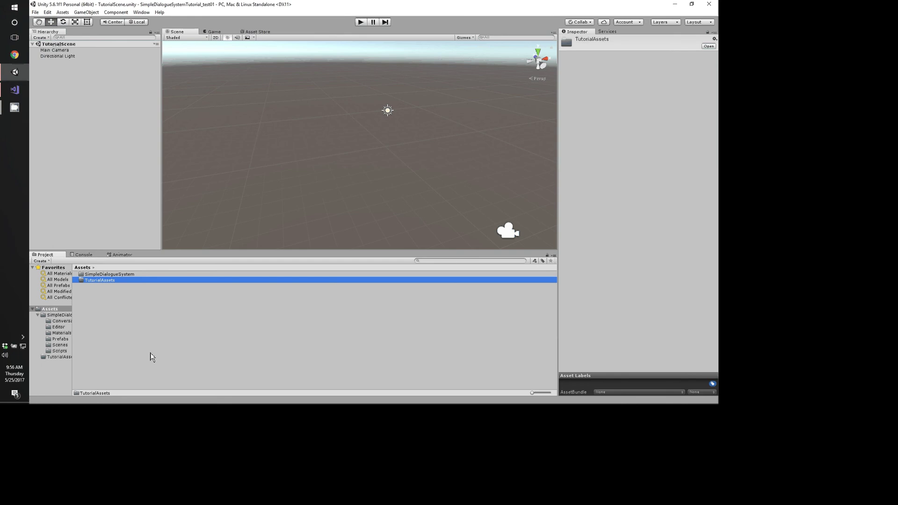
Inside TutorialAssets, add a new subfolder named Scenes
key("Return")
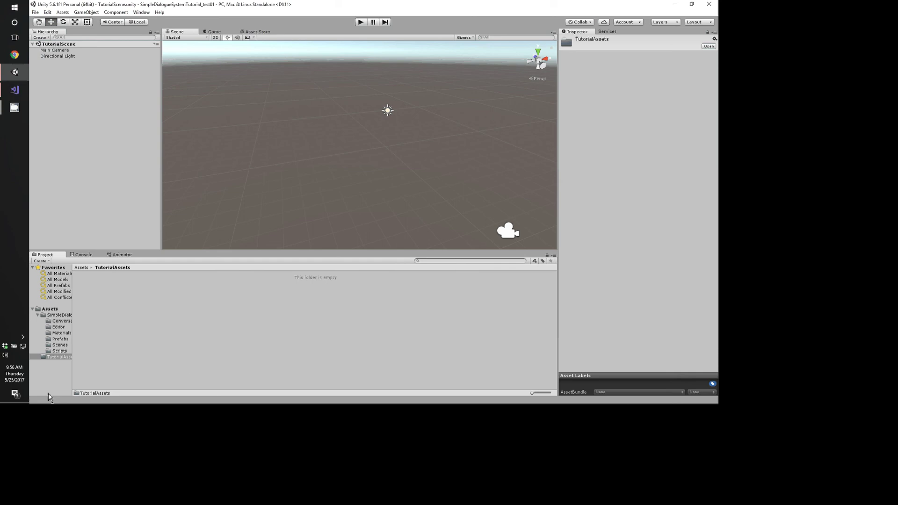
right_click(189, 375)
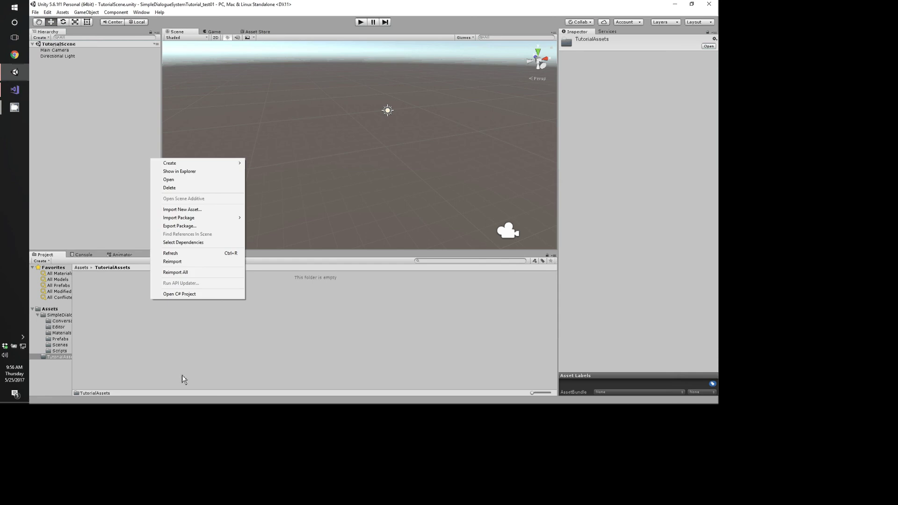
left_click(182, 375)
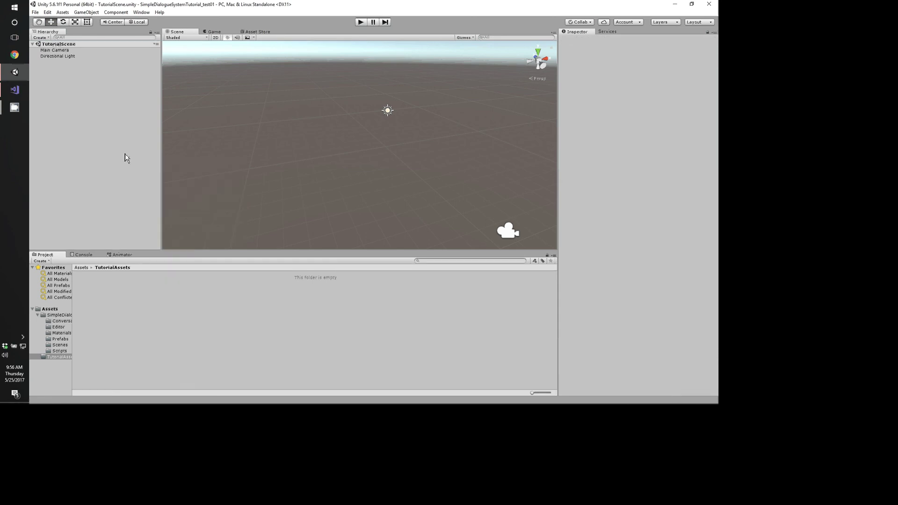
right_click(130, 358)
key("Down")
key("Right")
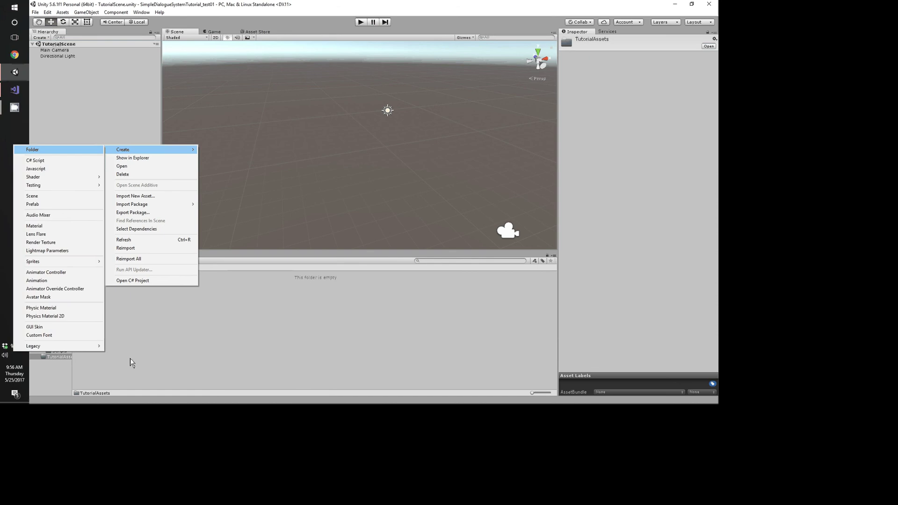
key("Return")
type("Scenes")
key("Return")
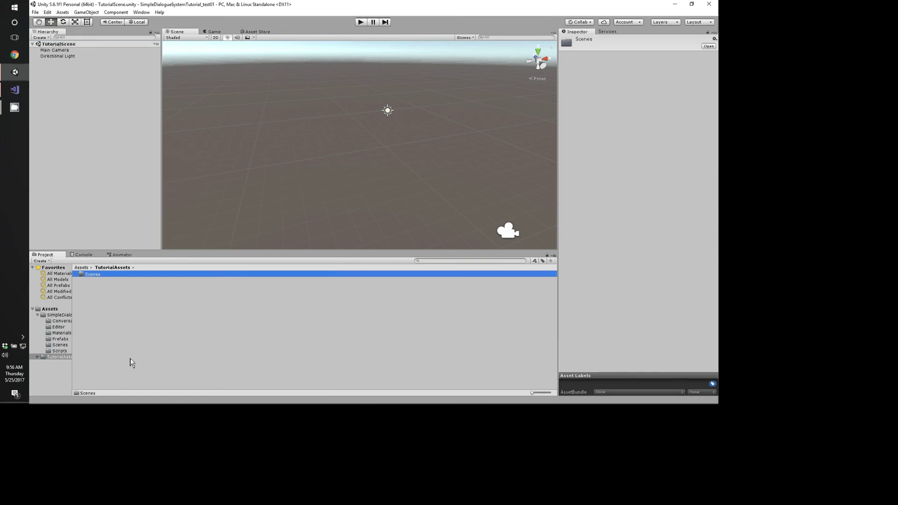
Move TutorialScene from SimpleDialogueSystem's Scenes into TutorialAssets/Scenes
left_click(60, 344)
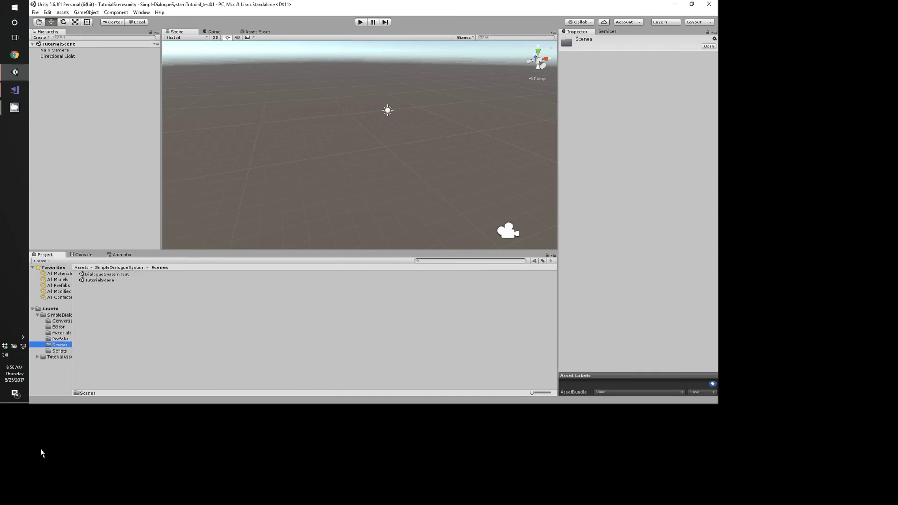
left_click(38, 357)
left_click_drag(100, 280, 51, 362)
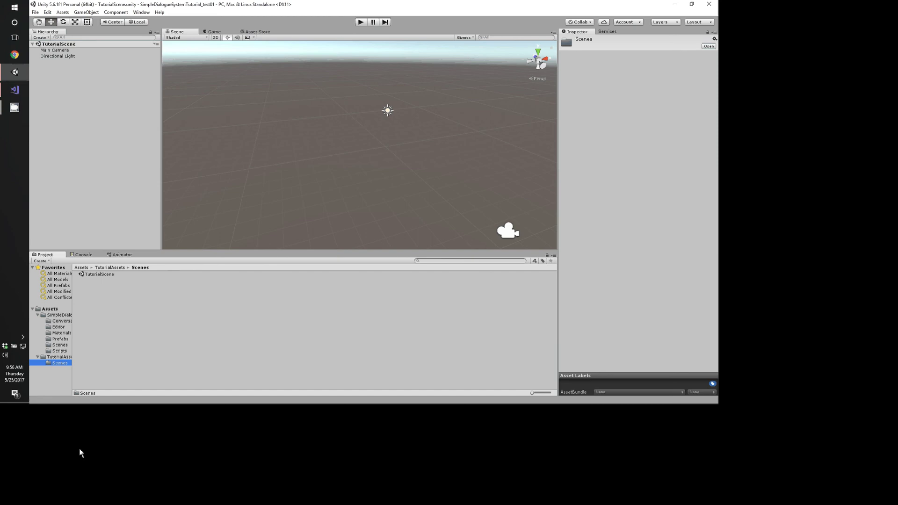
Add a new subfolder named Scripts inside TutorialAssets
left_click(60, 357)
right_click(136, 333)
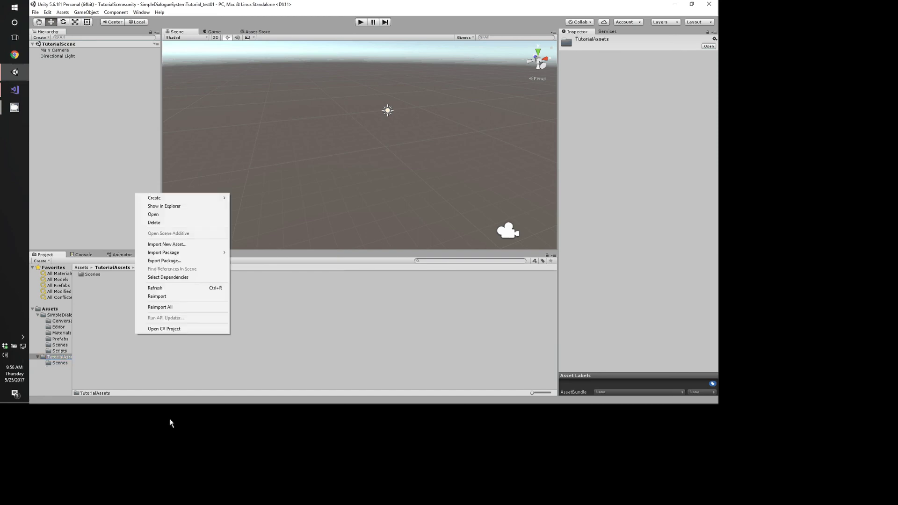
key("Down")
key("Right")
key("Return")
type("Sc")
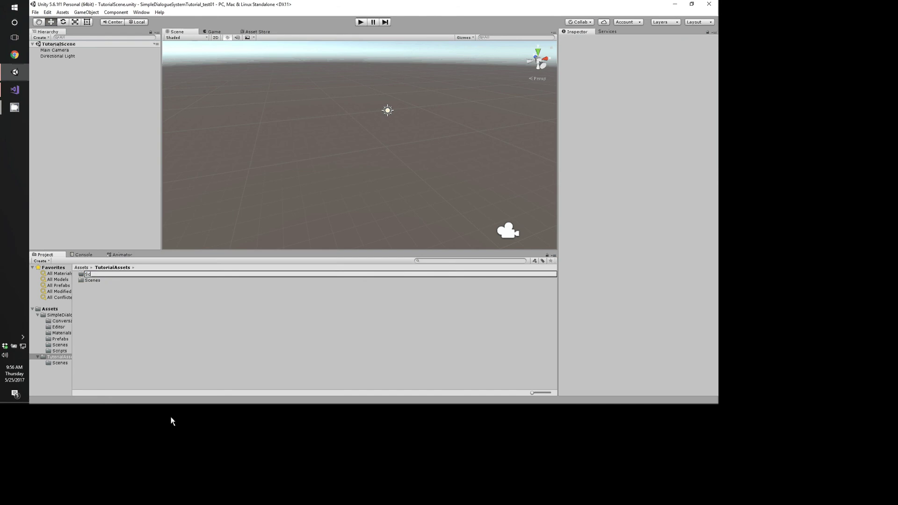
type("ripts")
key("Return")
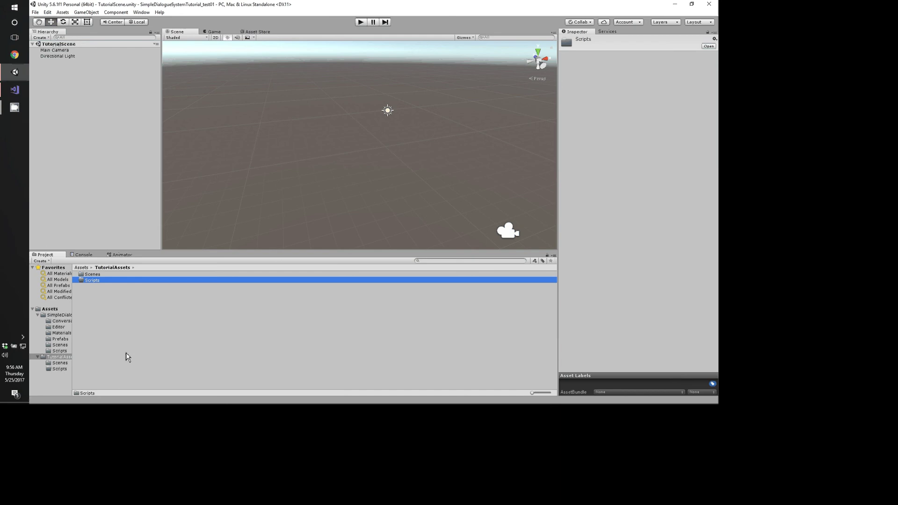
key("Return")
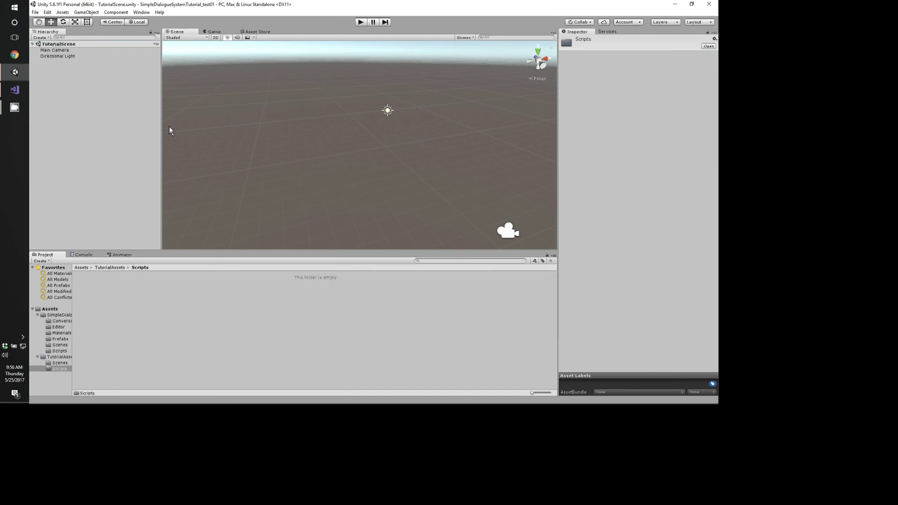
left_click(70, 133)
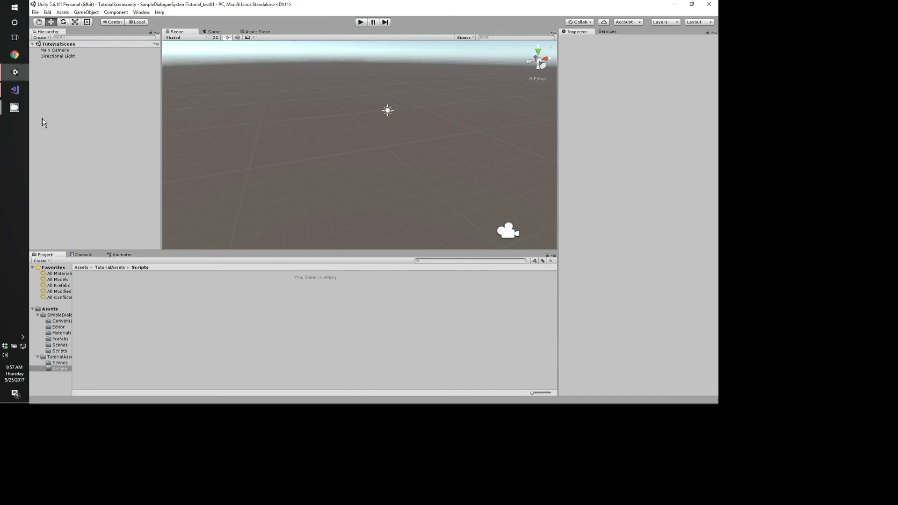
right_click(42, 118)
left_click(99, 110)
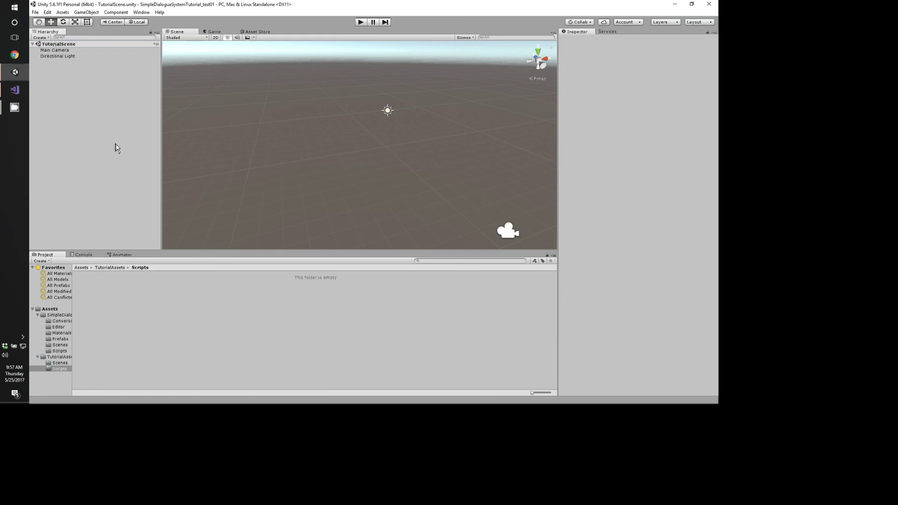